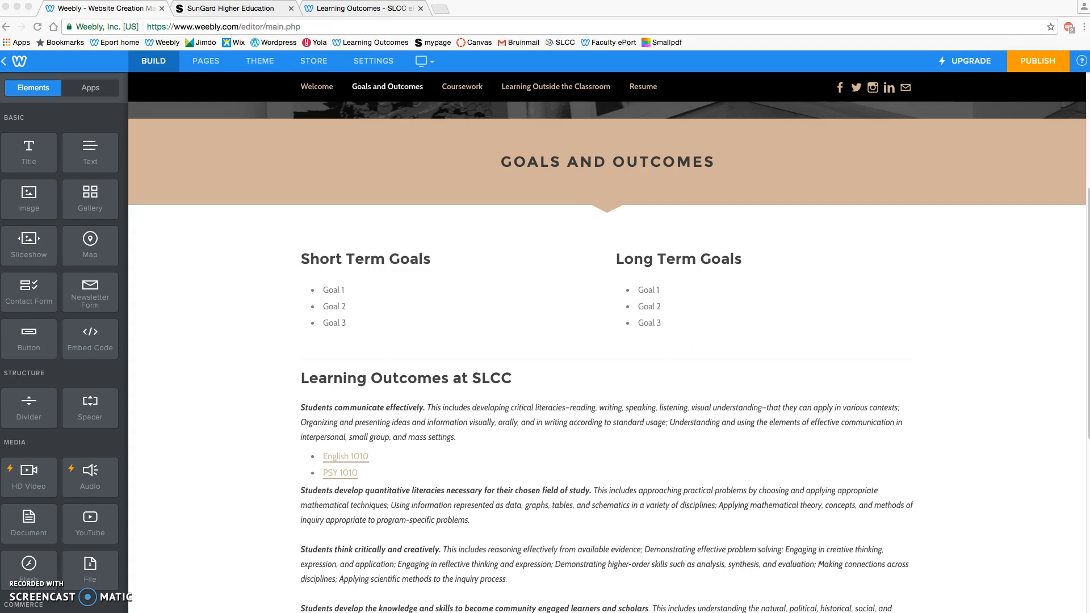
# Open the Coursework page of the ePortfolio for editing and bring its empty content area into view
pyautogui.scroll(5, 182, 498)
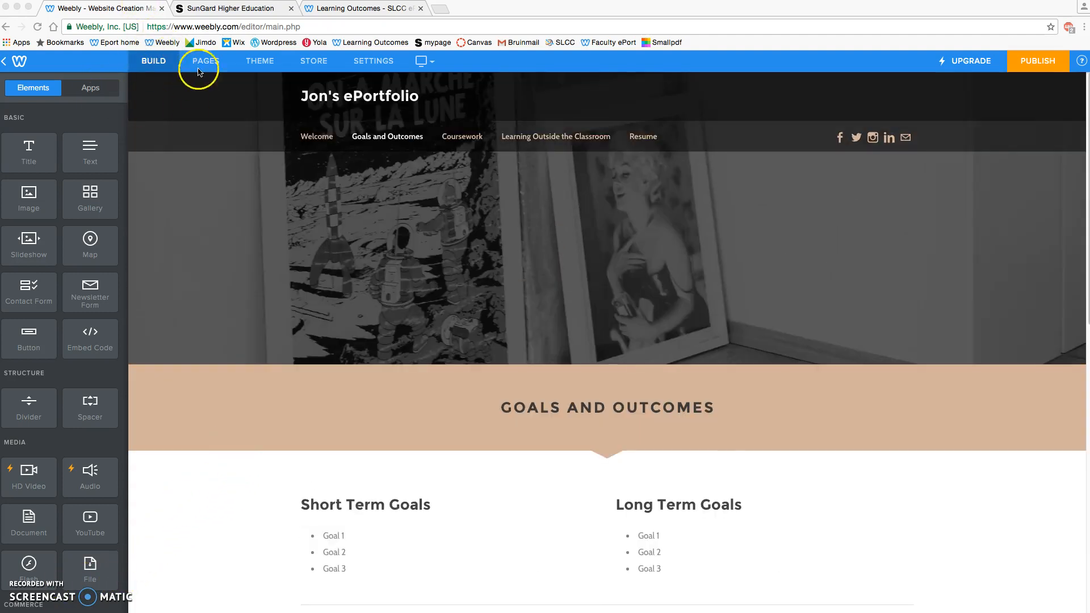
pyautogui.click(464, 138)
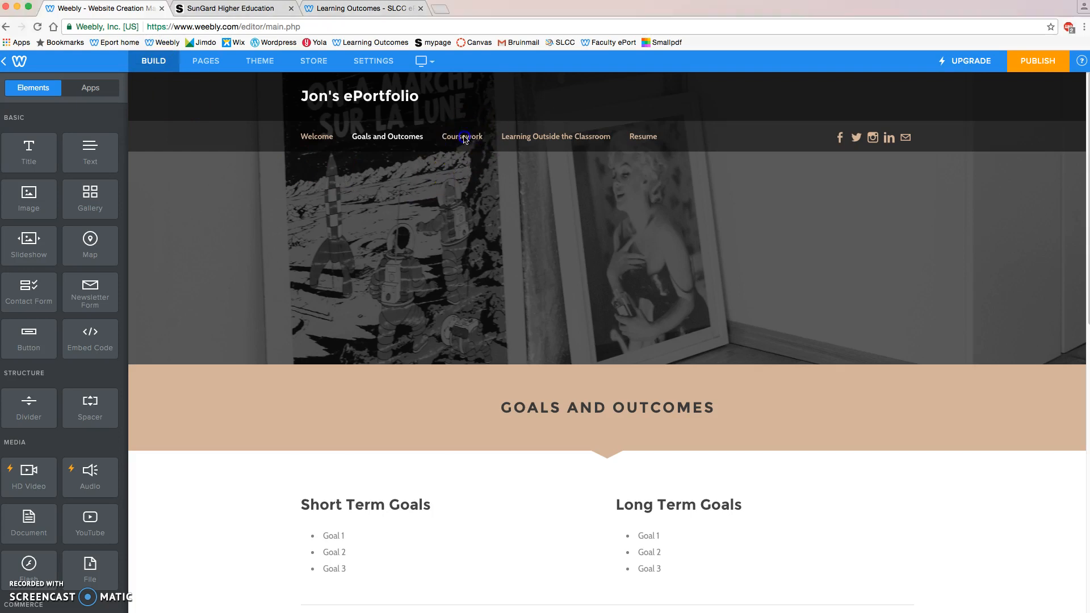
pyautogui.click(459, 138)
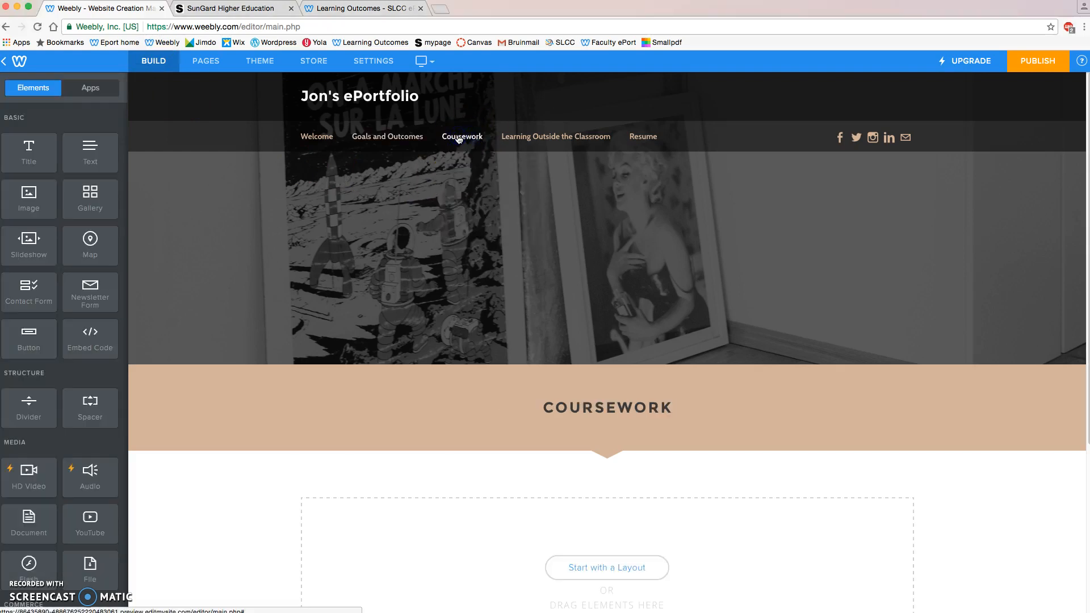
pyautogui.scroll(-4, 457, 296)
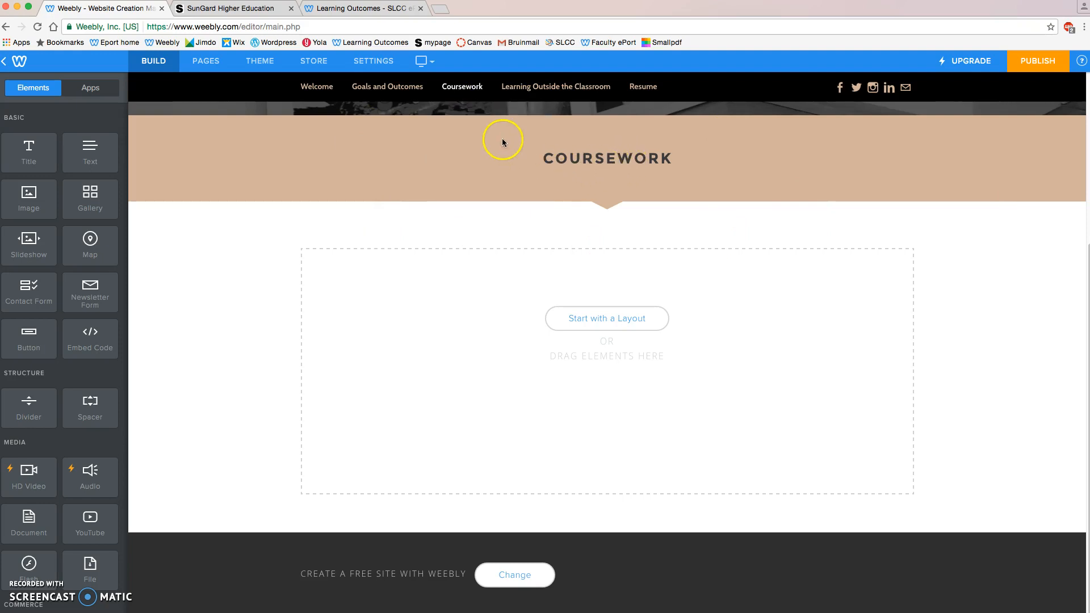
pyautogui.moveTo(464, 91)
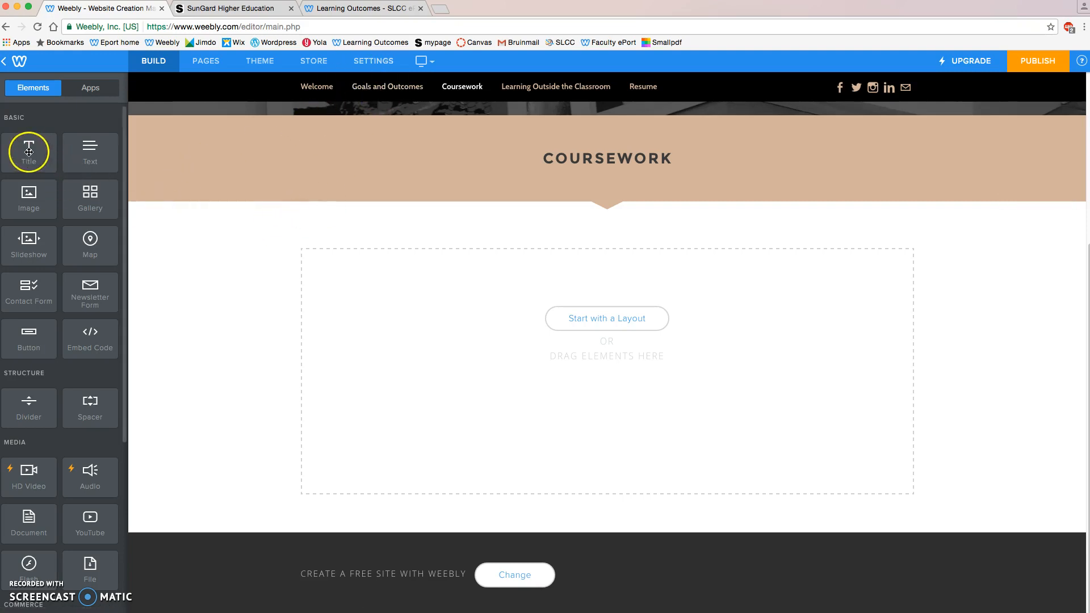
# Add three Title elements side by side in the Coursework page's content area, forming three columns
pyautogui.moveTo(42, 155); pyautogui.dragTo(450, 254)
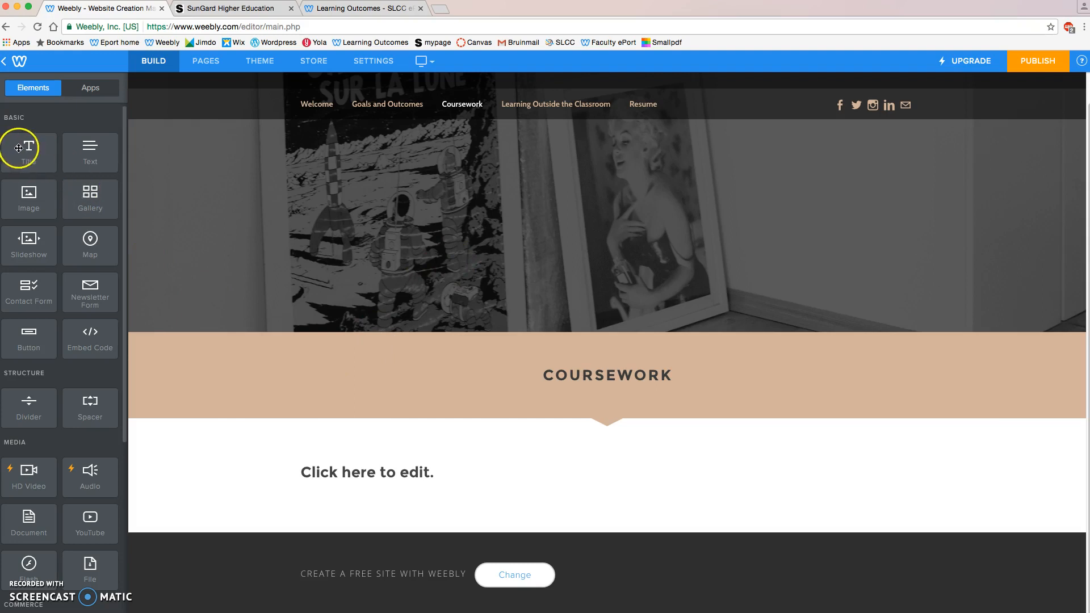
pyautogui.moveTo(27, 151); pyautogui.dragTo(304, 471)
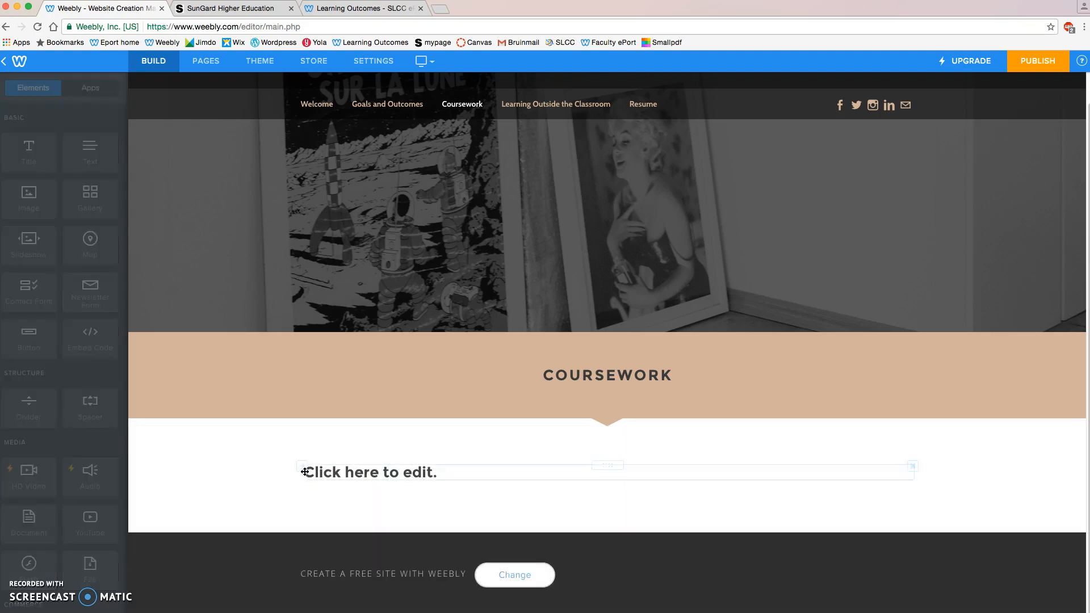
pyautogui.moveTo(29, 156); pyautogui.dragTo(300, 479)
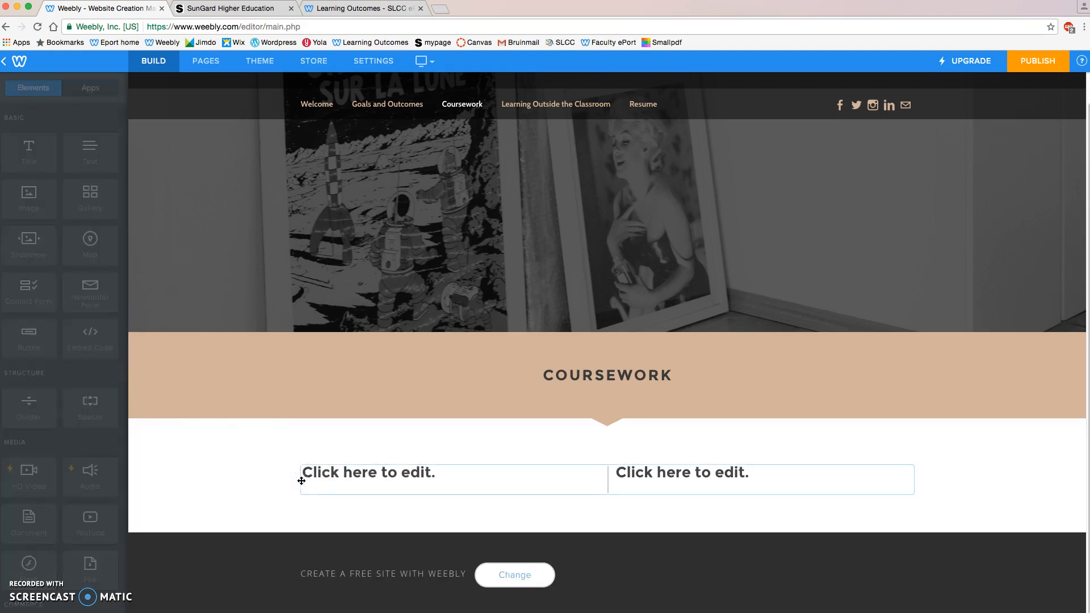
# Enter the three column titles as My Major, General Education and Elective Education
pyautogui.click(347, 473)
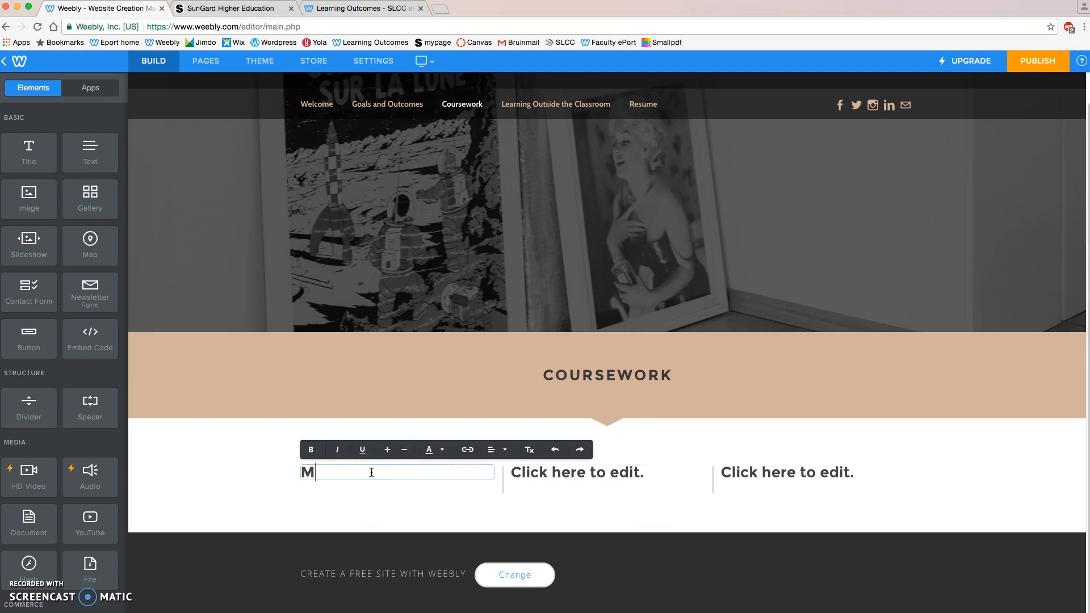
pyautogui.click(562, 471)
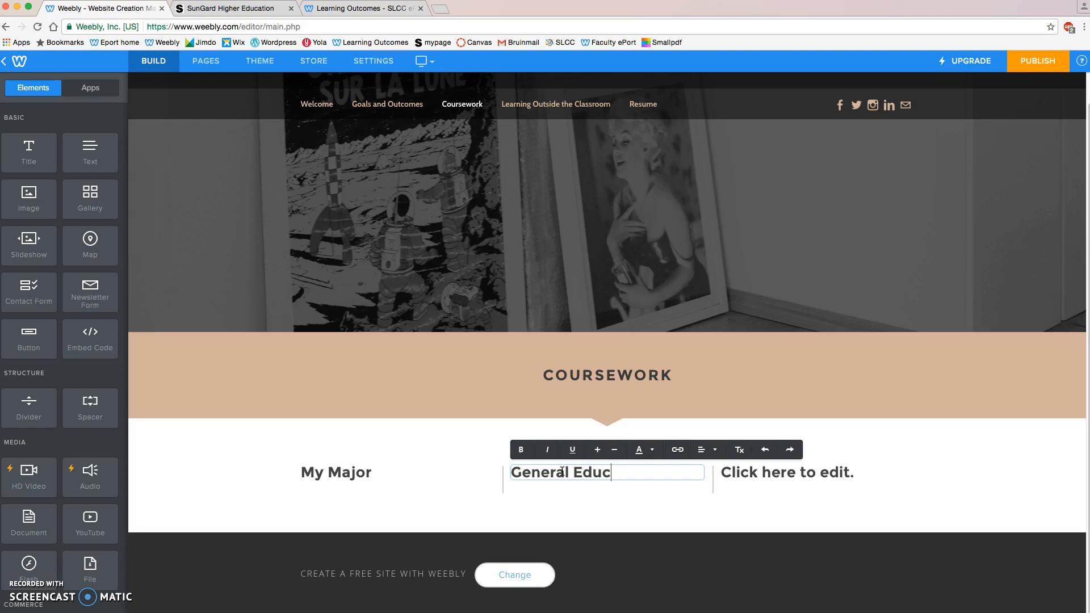
pyautogui.click(750, 474)
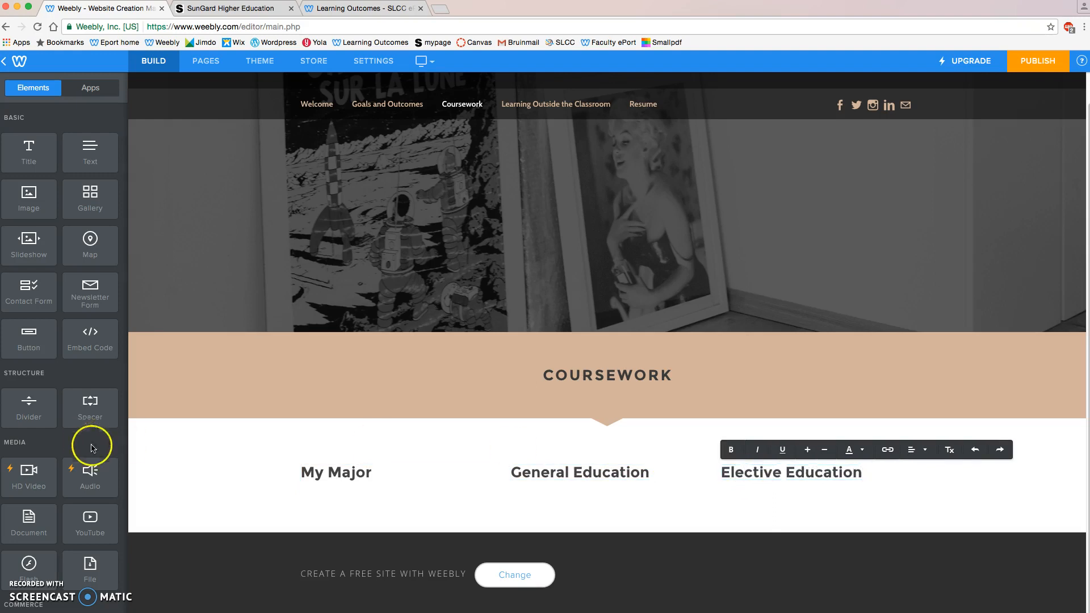
pyautogui.click(238, 465)
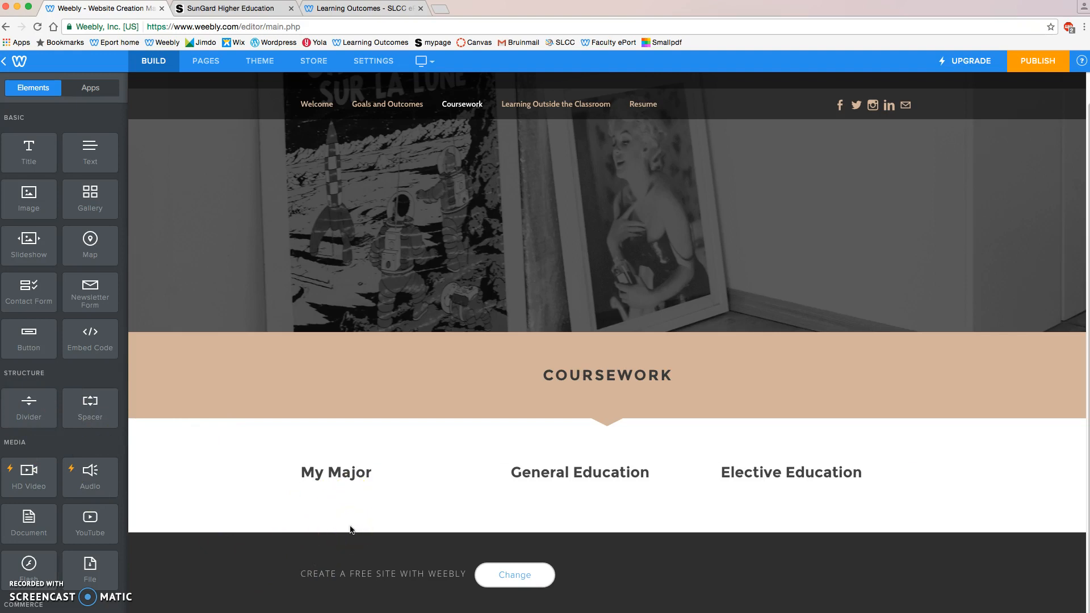
# Place a Divider beneath each of the My Major, General Education and Elective Education titles
pyautogui.click(30, 403)
pyautogui.moveTo(30, 403); pyautogui.dragTo(531, 508)
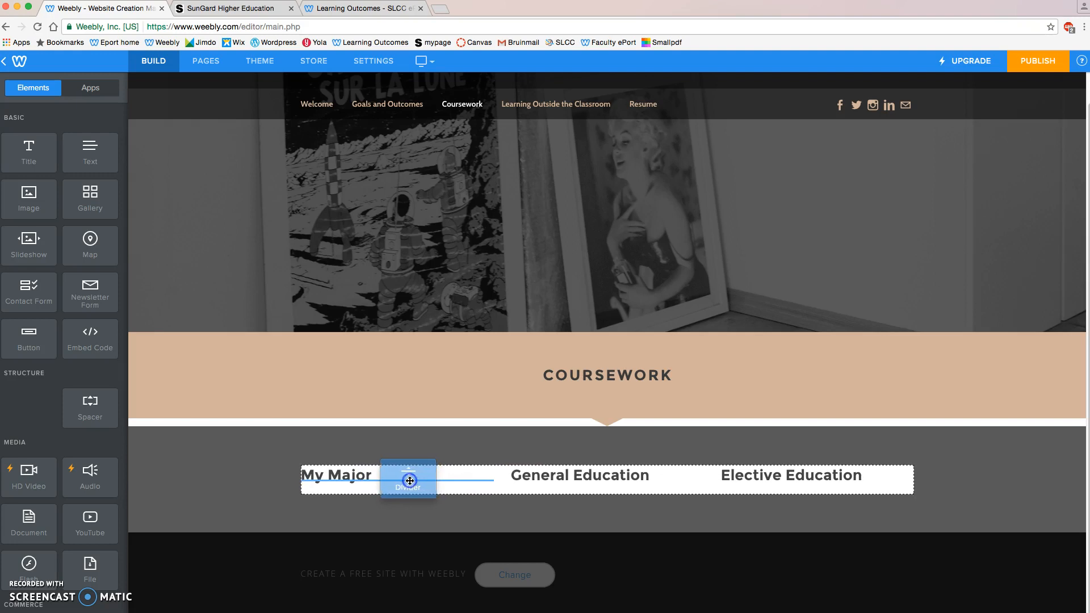
pyautogui.moveTo(409, 481); pyautogui.dragTo(409, 481)
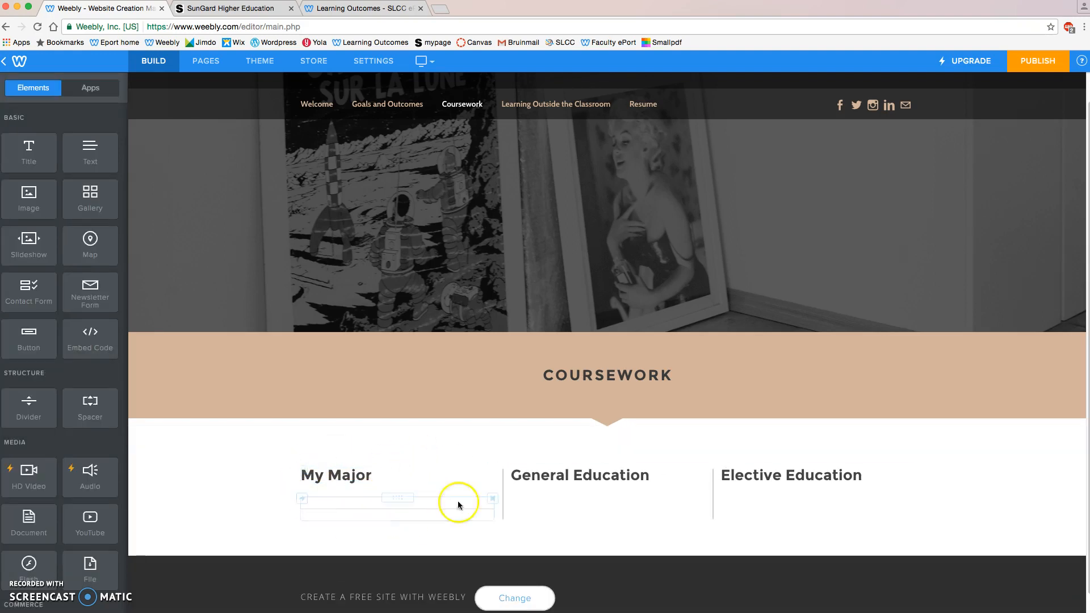
pyautogui.moveTo(32, 409); pyautogui.dragTo(450, 525)
pyautogui.moveTo(595, 527); pyautogui.dragTo(603, 487)
pyautogui.moveTo(28, 400); pyautogui.dragTo(826, 481)
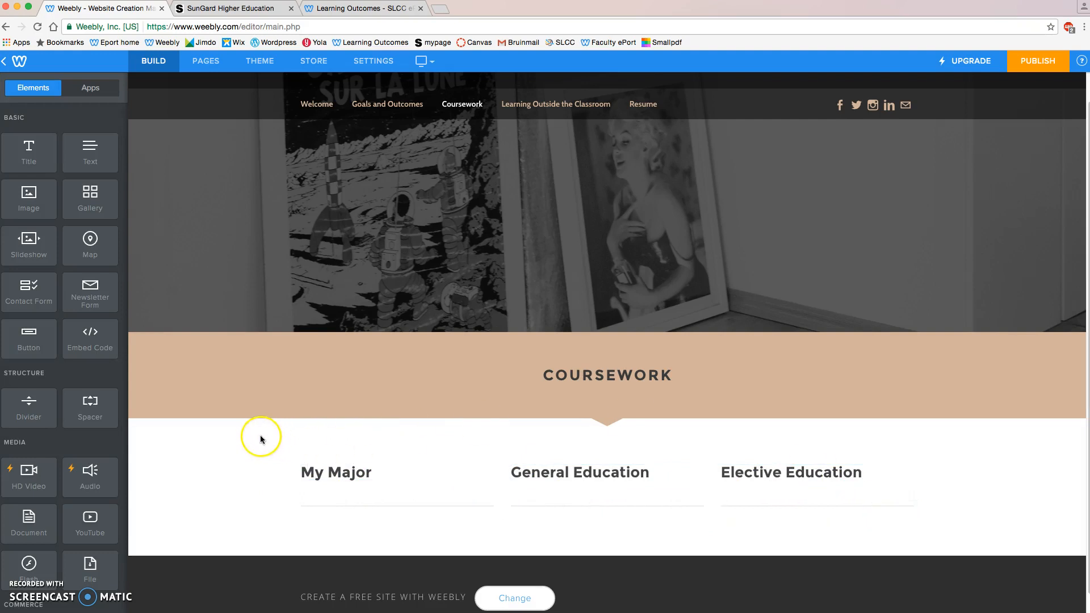
# Add a Text element below the divider in each of the three columns
pyautogui.scroll(-1, 258, 438)
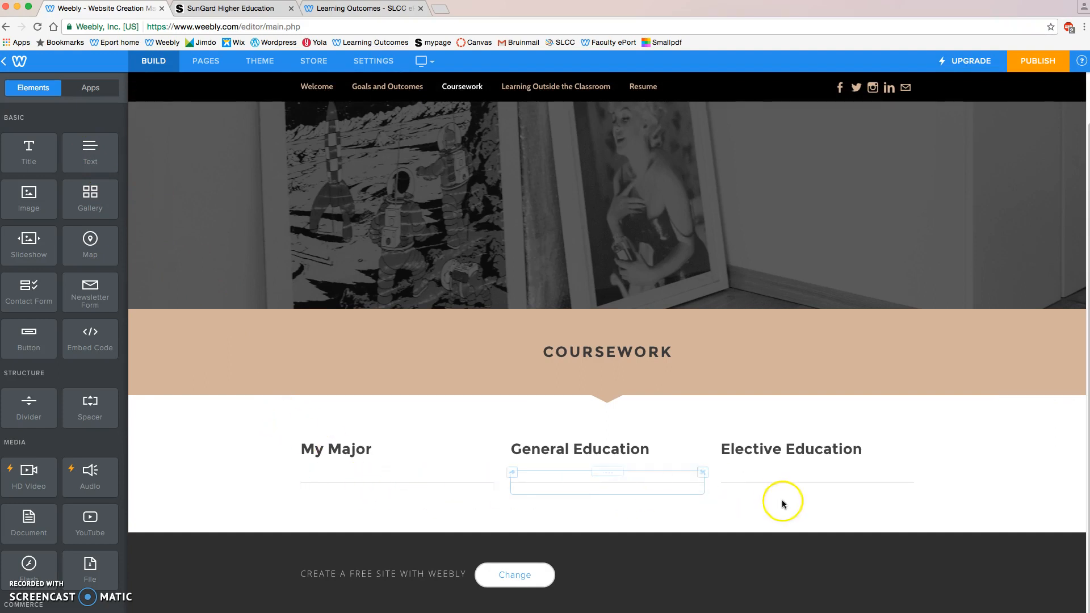
pyautogui.moveTo(89, 151); pyautogui.dragTo(389, 498)
pyautogui.moveTo(93, 151); pyautogui.dragTo(584, 488)
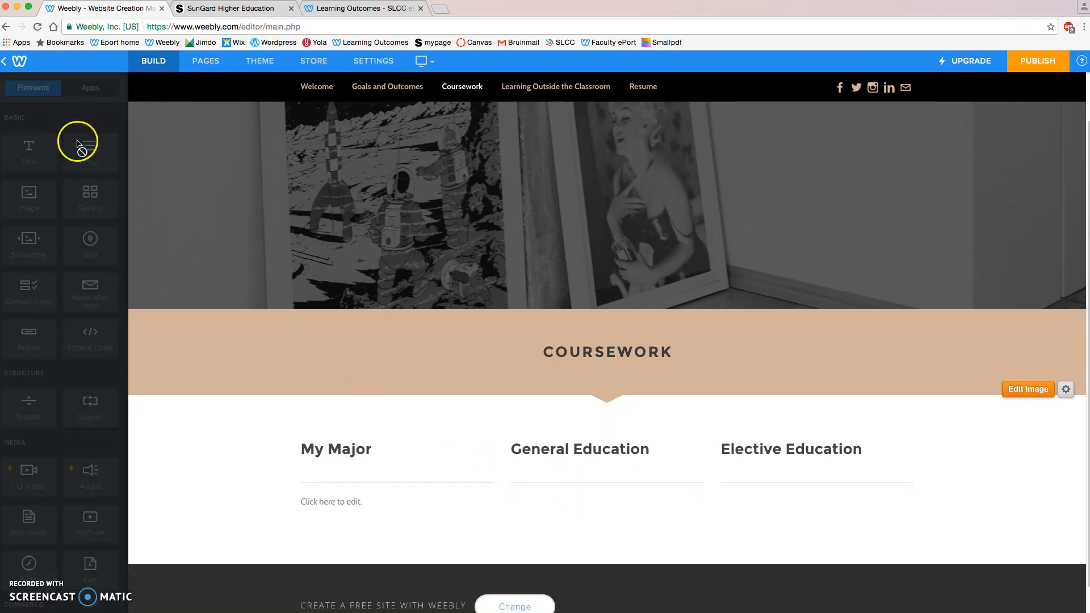
pyautogui.moveTo(108, 163); pyautogui.dragTo(818, 499)
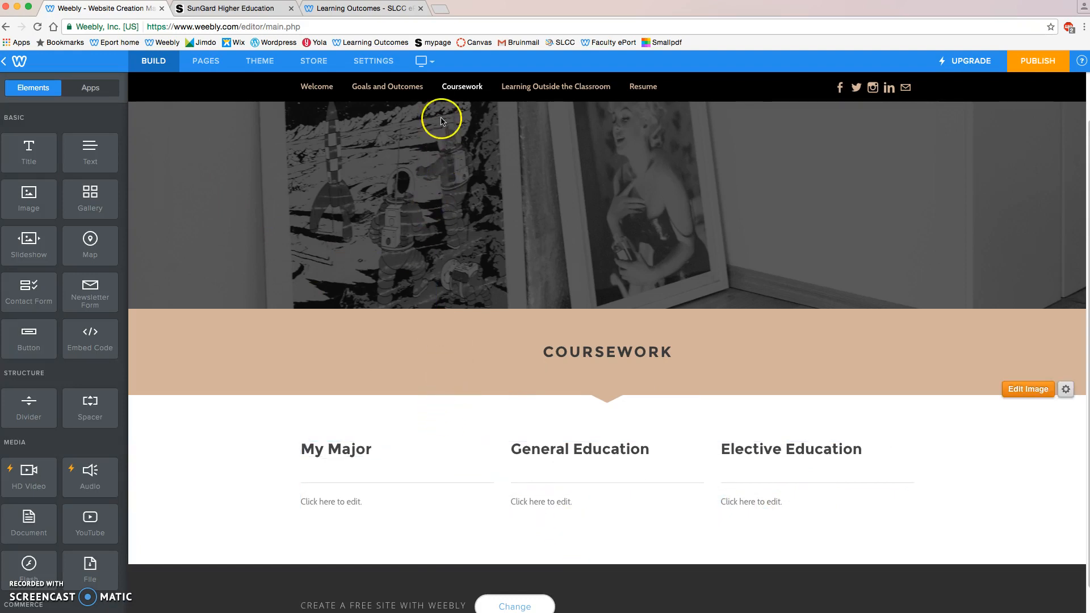
# Enter Summer 2016 in the General Education text element and start a bulleted list on the line below it
pyautogui.moveTo(461, 90)
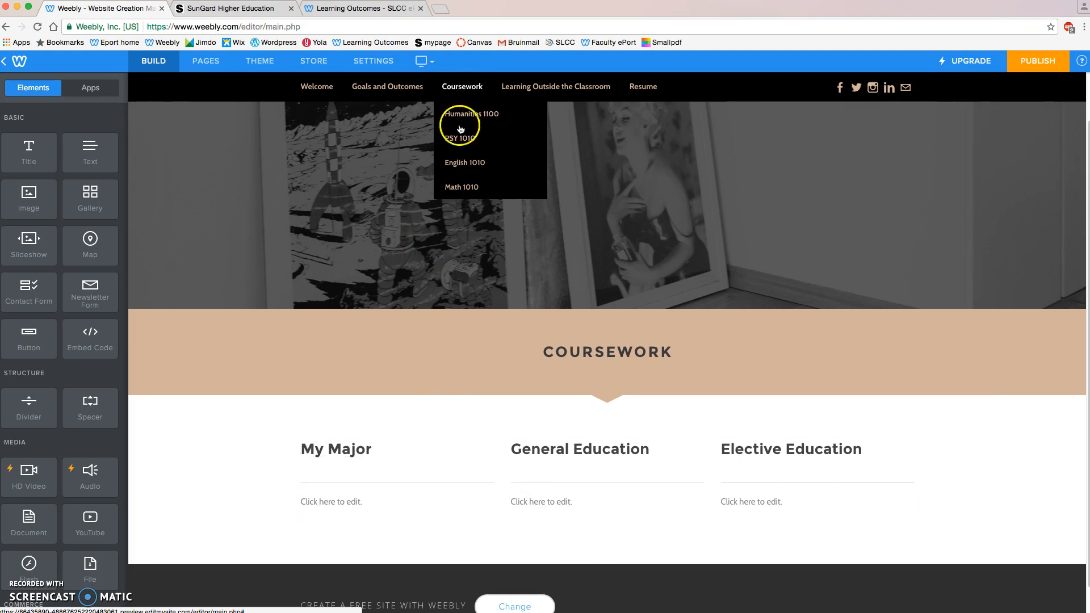
pyautogui.scroll(1, 270, 456)
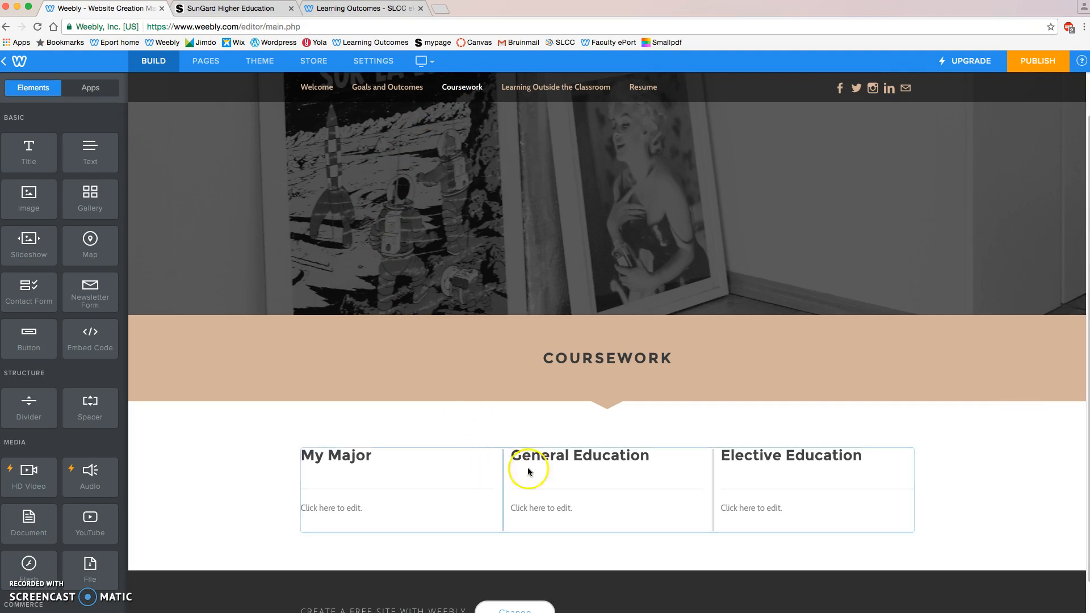
pyautogui.moveTo(491, 86)
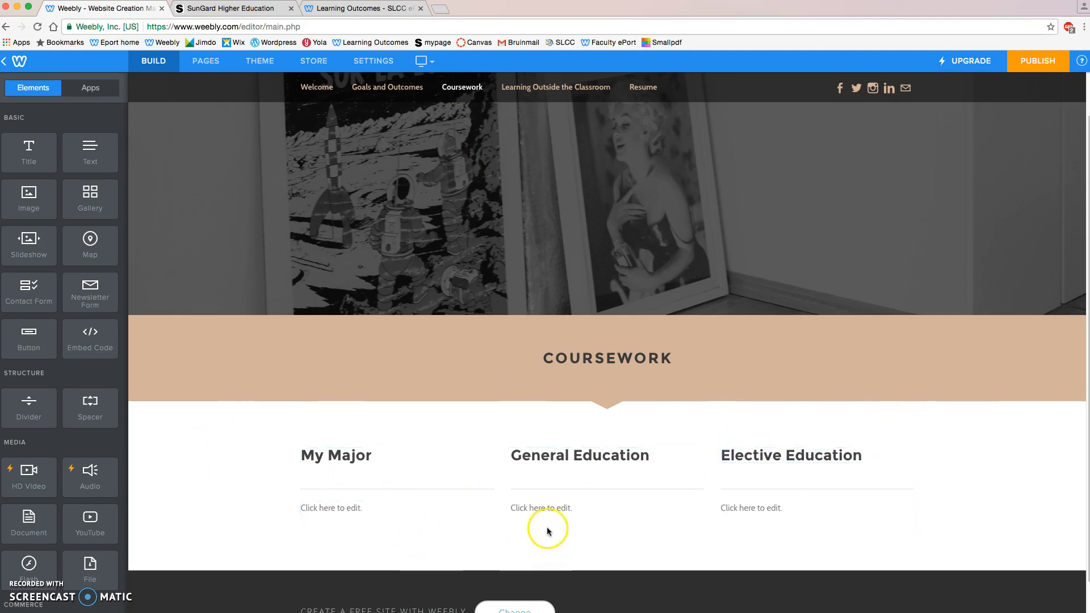
pyautogui.click(541, 509)
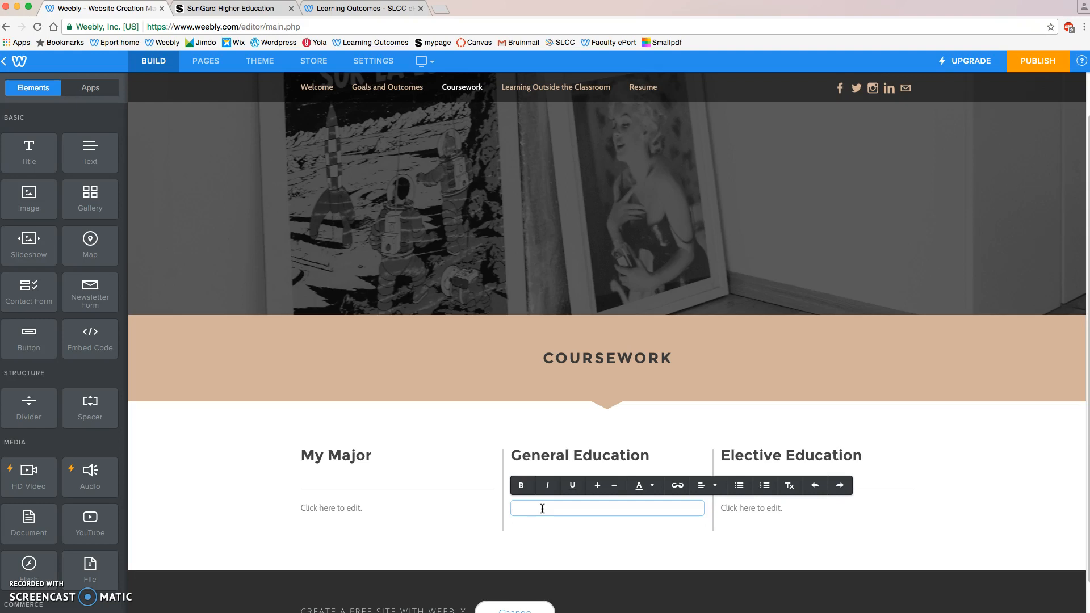
pyautogui.write('Summer 2016')
pyautogui.click(537, 530)
pyautogui.click(540, 528)
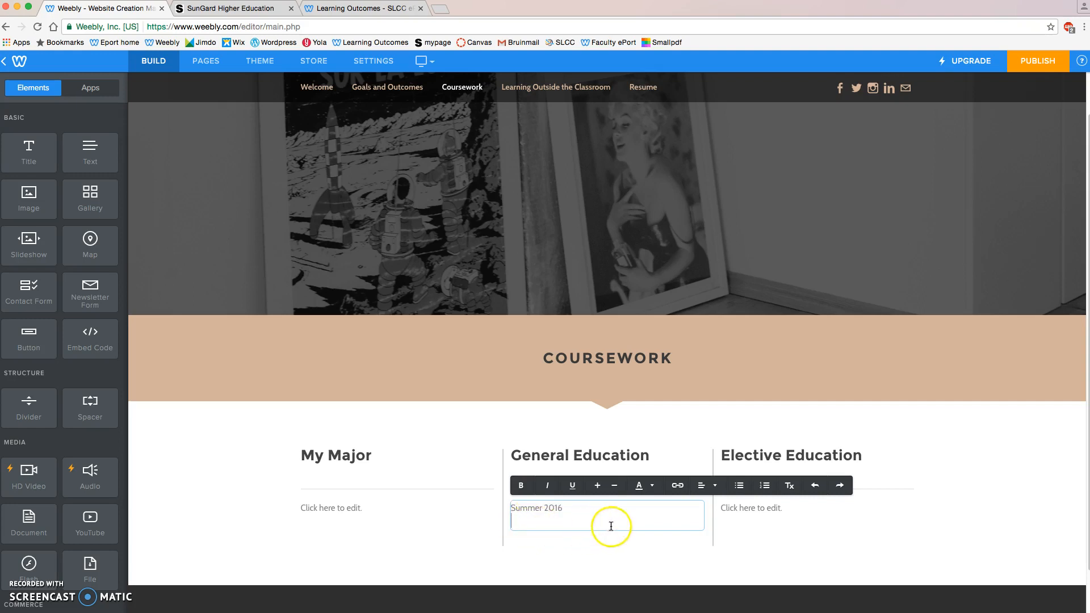
pyautogui.click(740, 486)
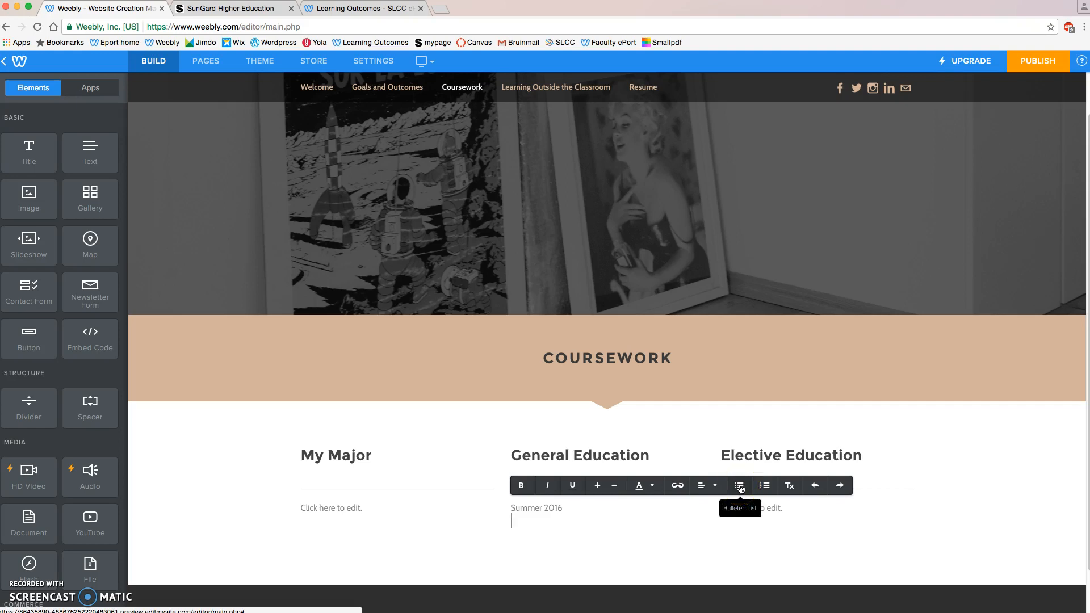
pyautogui.click(560, 526)
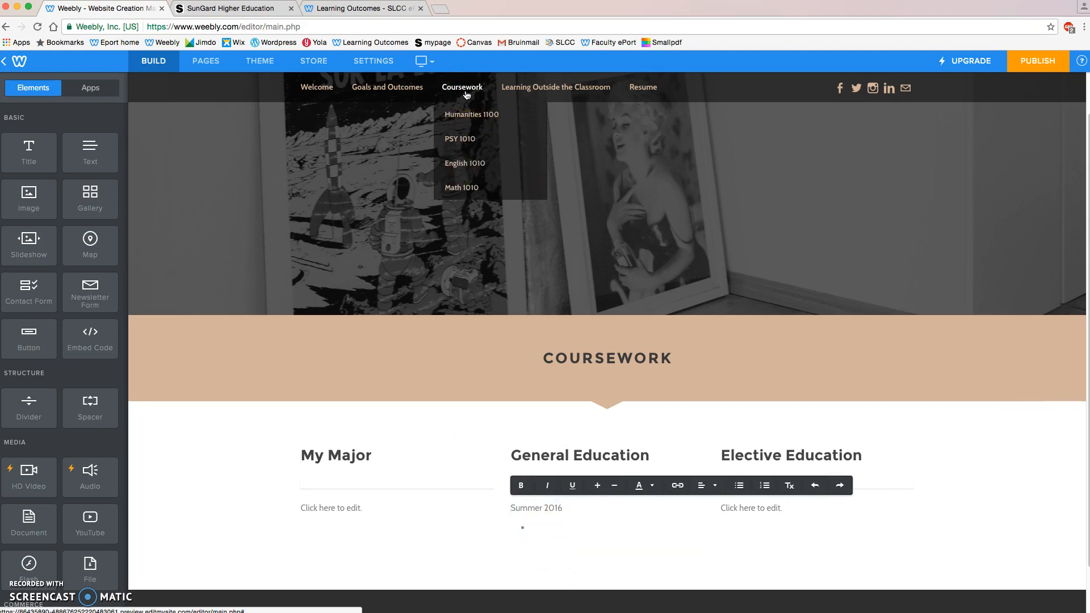
# List Humanities 1100, PSY 1010, English 1010 and Math 1010 as bullets under Summer 2016
pyautogui.write('Humanities 1100')
pyautogui.press('Return')
pyautogui.write('PSY 1010')
pyautogui.press('Return')
pyautogui.write('English 101')
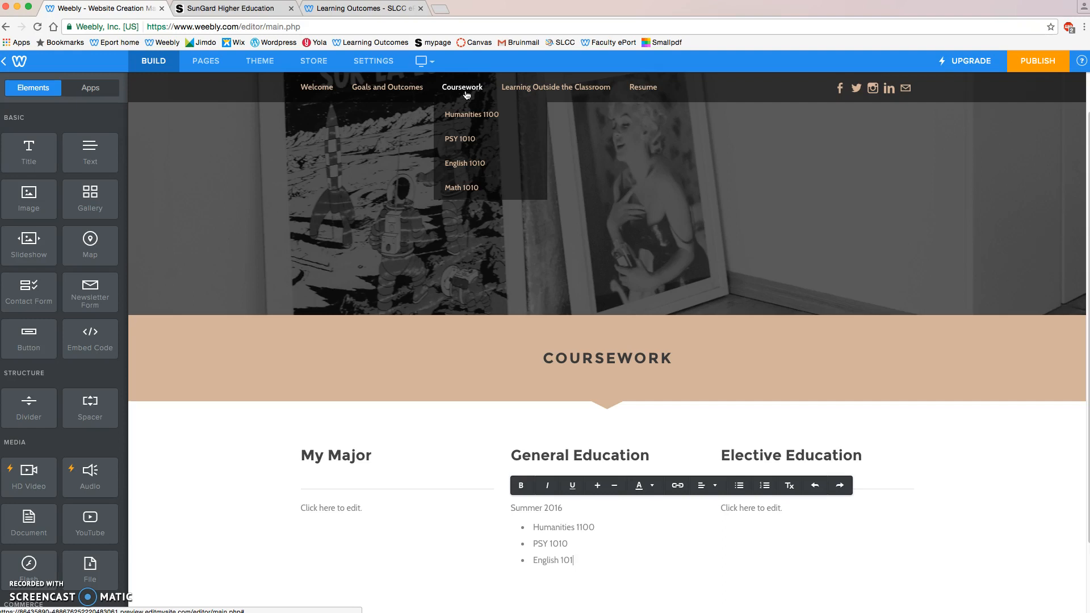
pyautogui.write('0 Math 1010')
# Append the requirement codes to the listed courses: (HU) for Humanities 1100, (SS) for PSY 1010, (EN) for English 1010 and (QL) for Math 1010
pyautogui.click(604, 533)
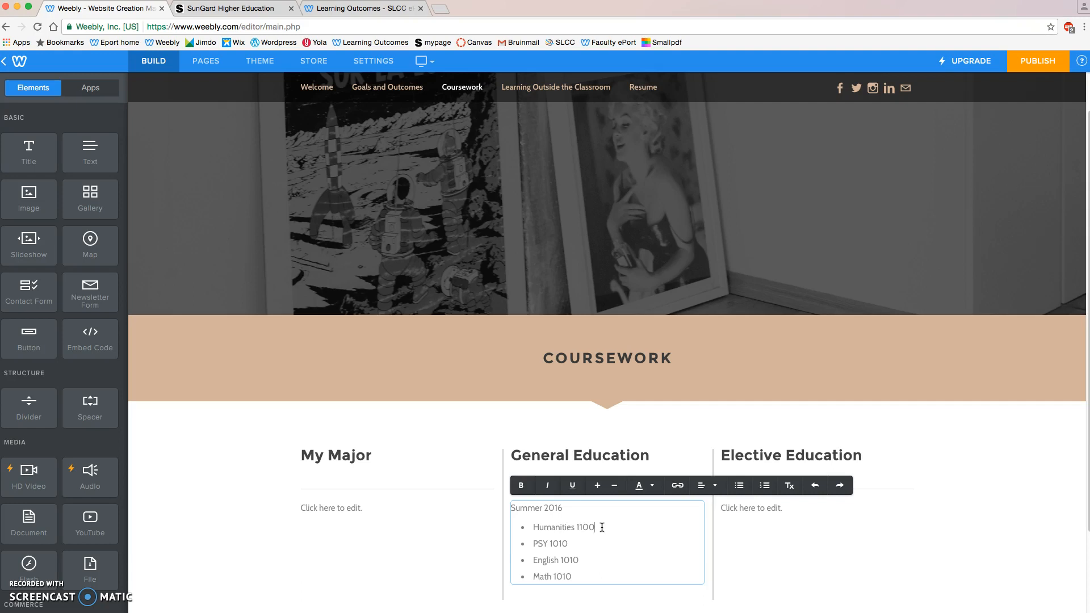
pyautogui.click(602, 528)
pyautogui.write('H')
pyautogui.write('U')
pyautogui.write(' (')
pyautogui.write('SS')
pyautogui.write(')')
pyautogui.write('EN)')
pyautogui.write('QL')
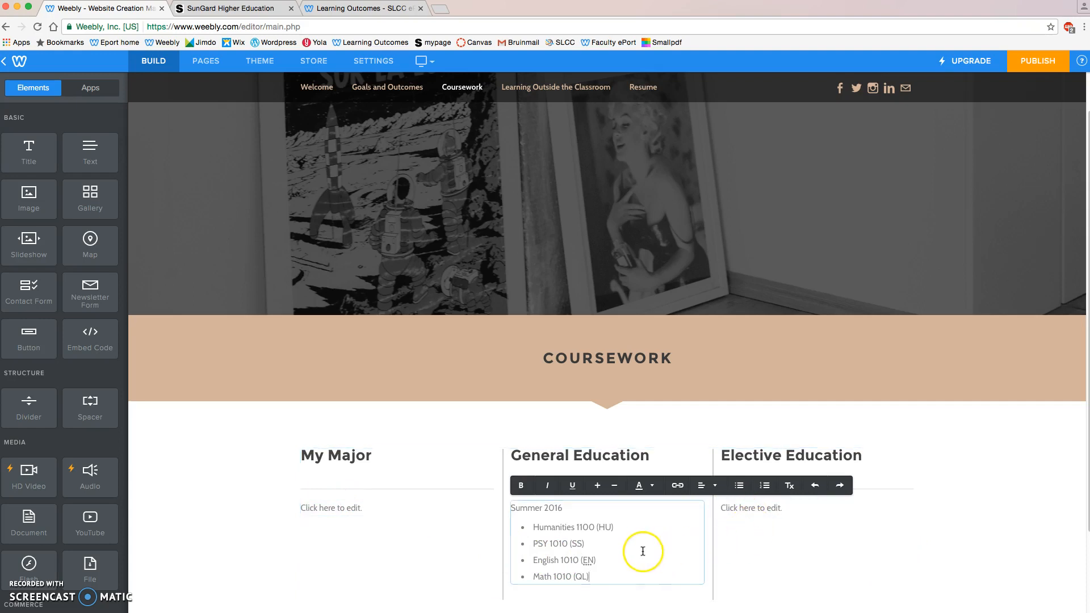
pyautogui.moveTo(594, 527); pyautogui.dragTo(613, 528)
pyautogui.click(562, 557)
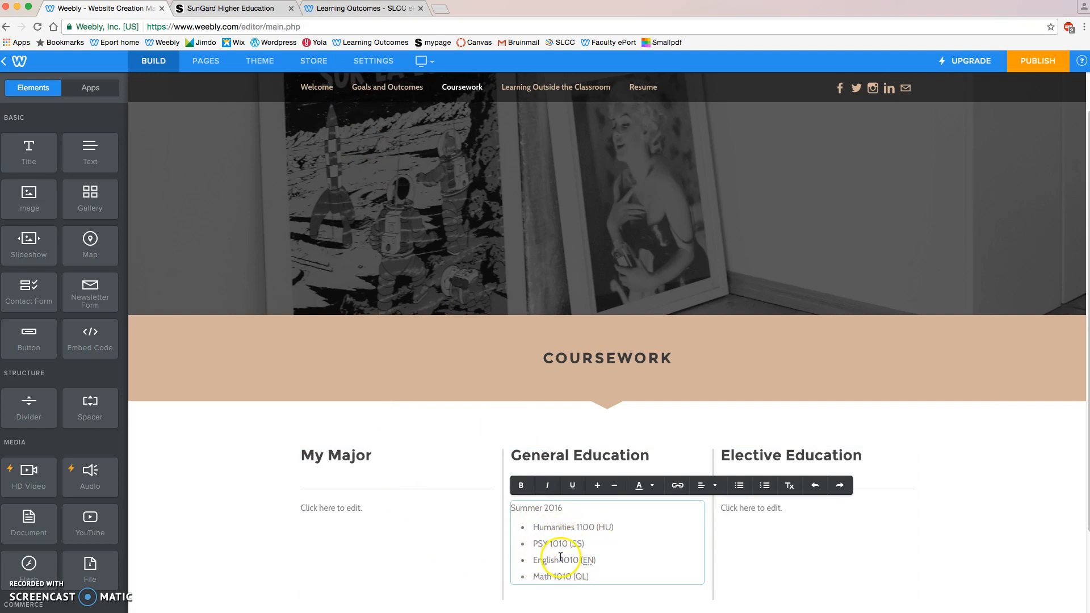
# Link the Humanities 1100 text in the General Education list to the standard page Humanities 1100
pyautogui.moveTo(532, 527); pyautogui.dragTo(594, 528)
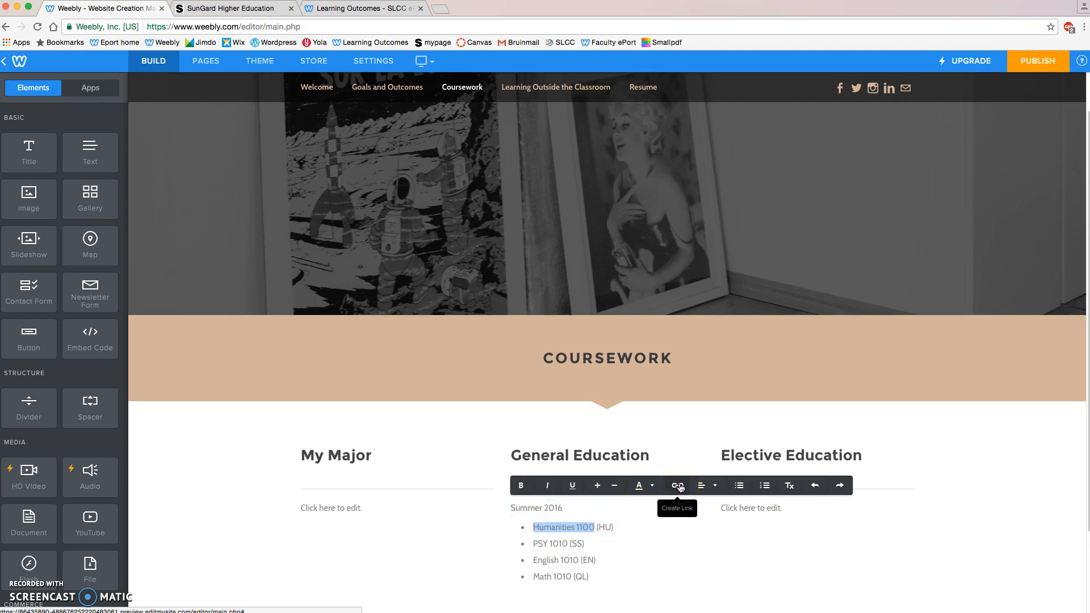
pyautogui.click(679, 487)
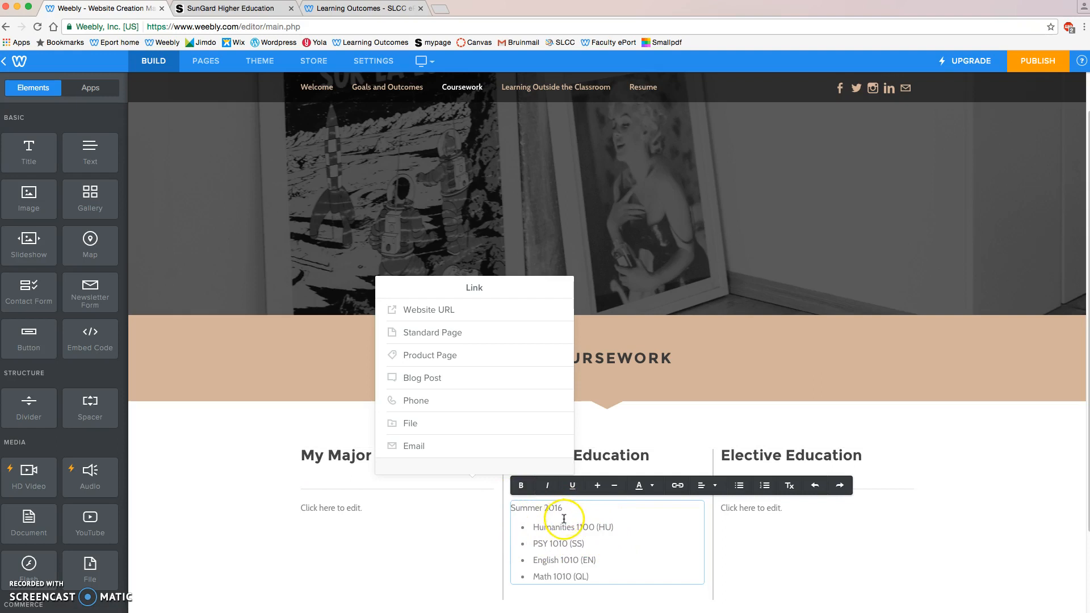
pyautogui.moveTo(530, 522); pyautogui.dragTo(599, 530)
pyautogui.click(678, 485)
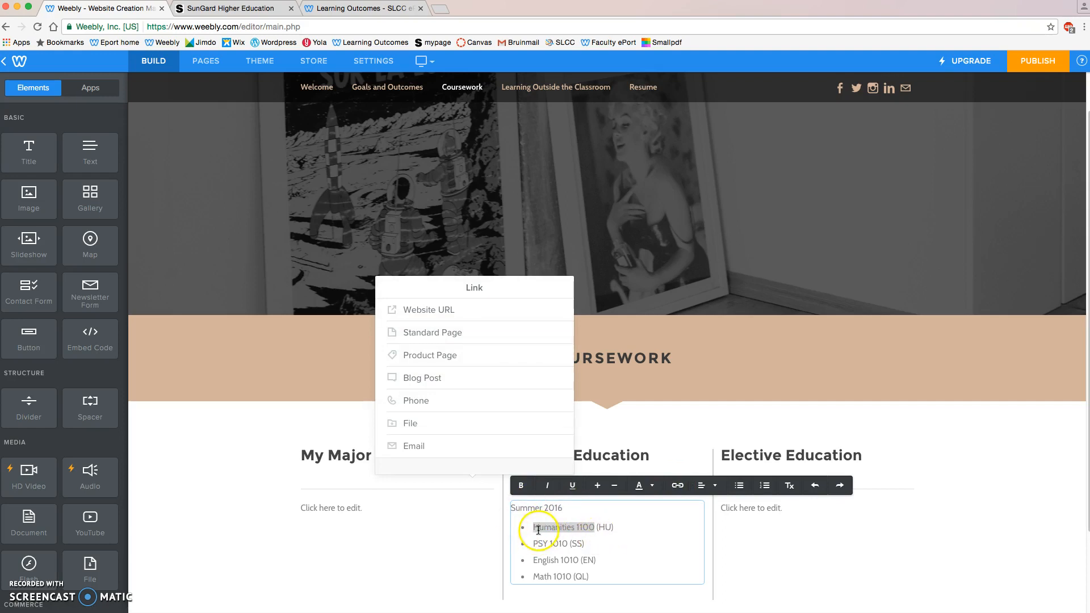
pyautogui.click(443, 334)
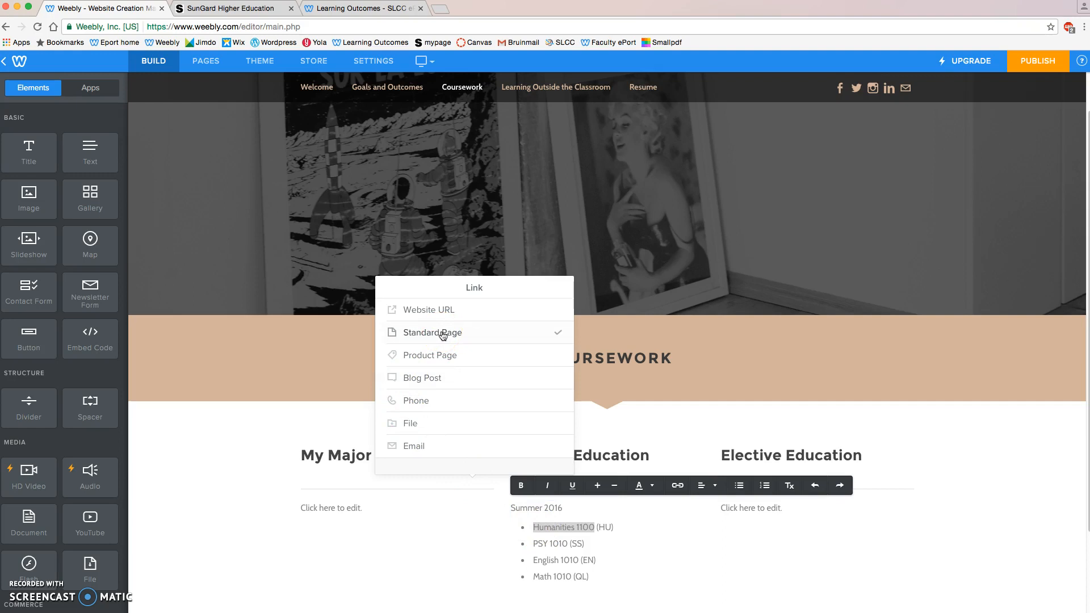
pyautogui.click(443, 335)
pyautogui.scroll(-2, 473, 388)
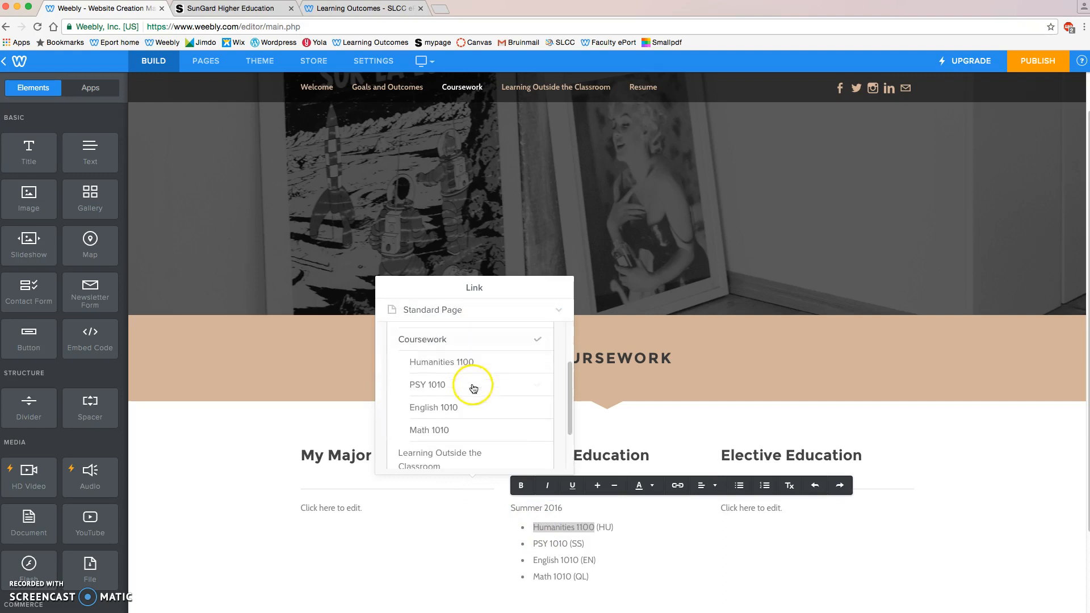
pyautogui.click(446, 362)
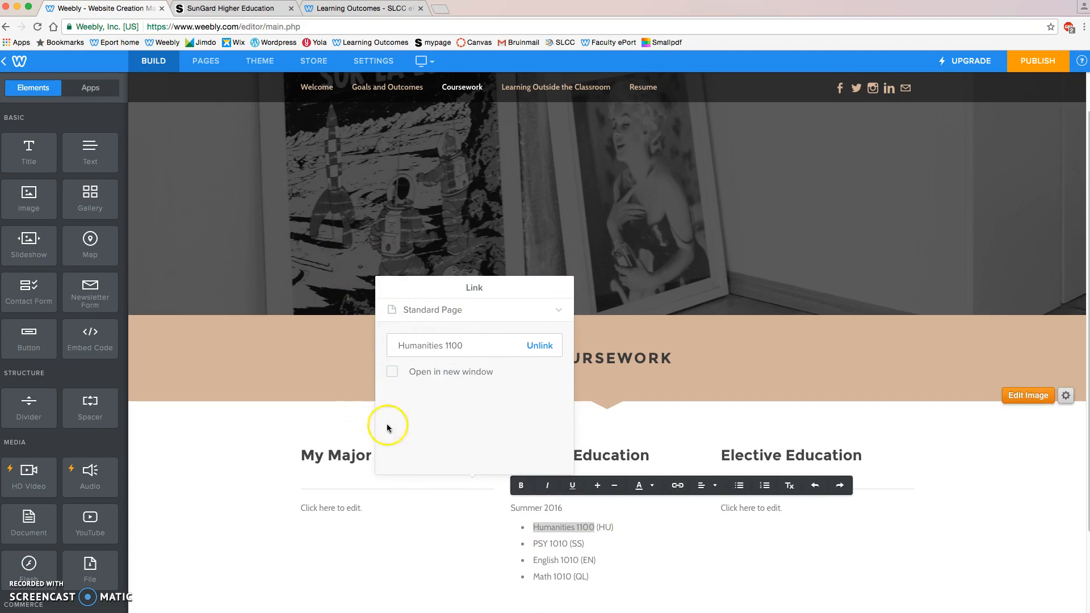
# Link the PSY 1010 text in the General Education list to the standard page PSY 1010
pyautogui.click(632, 547)
pyautogui.moveTo(532, 543); pyautogui.dragTo(568, 545)
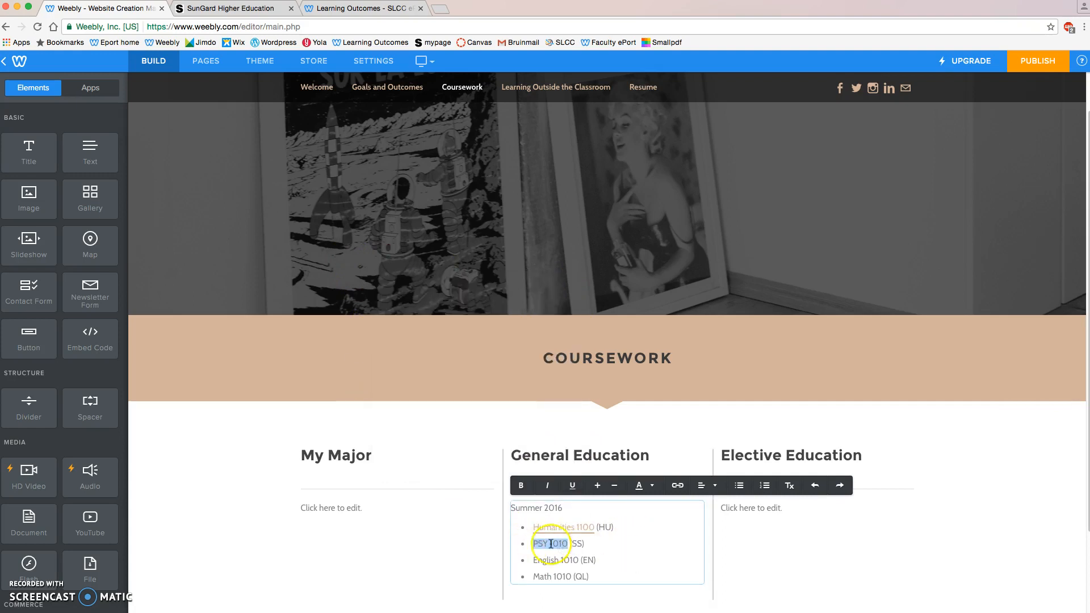
pyautogui.click(678, 486)
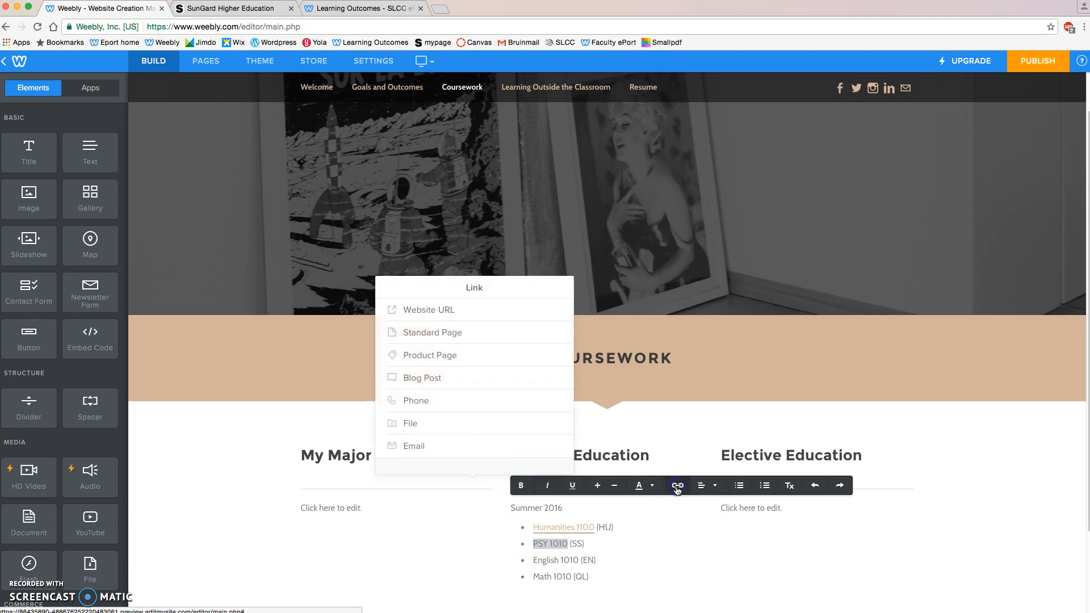
pyautogui.click(446, 334)
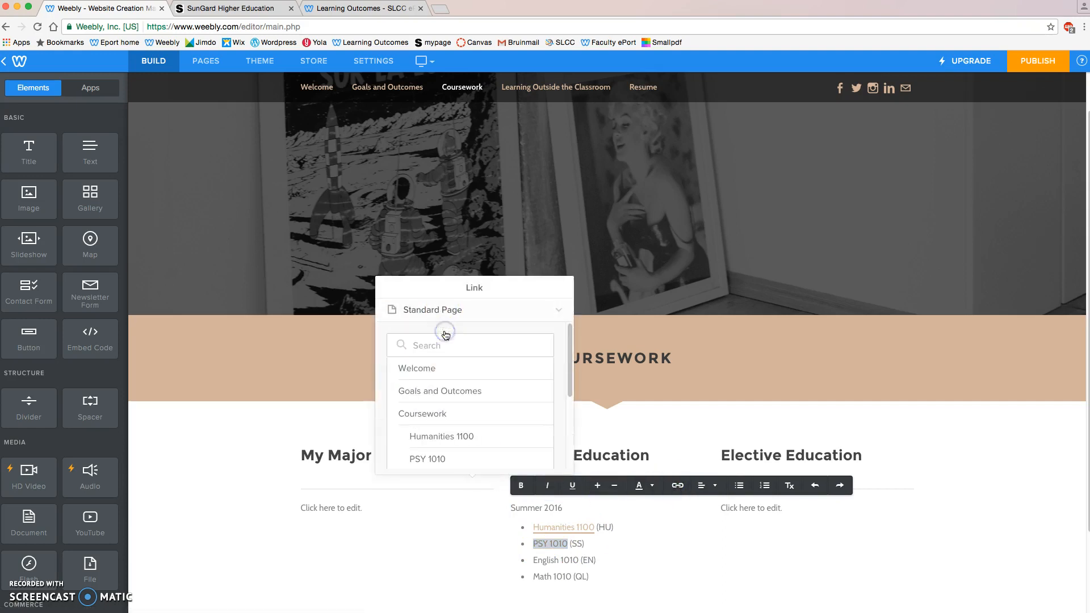
pyautogui.click(449, 460)
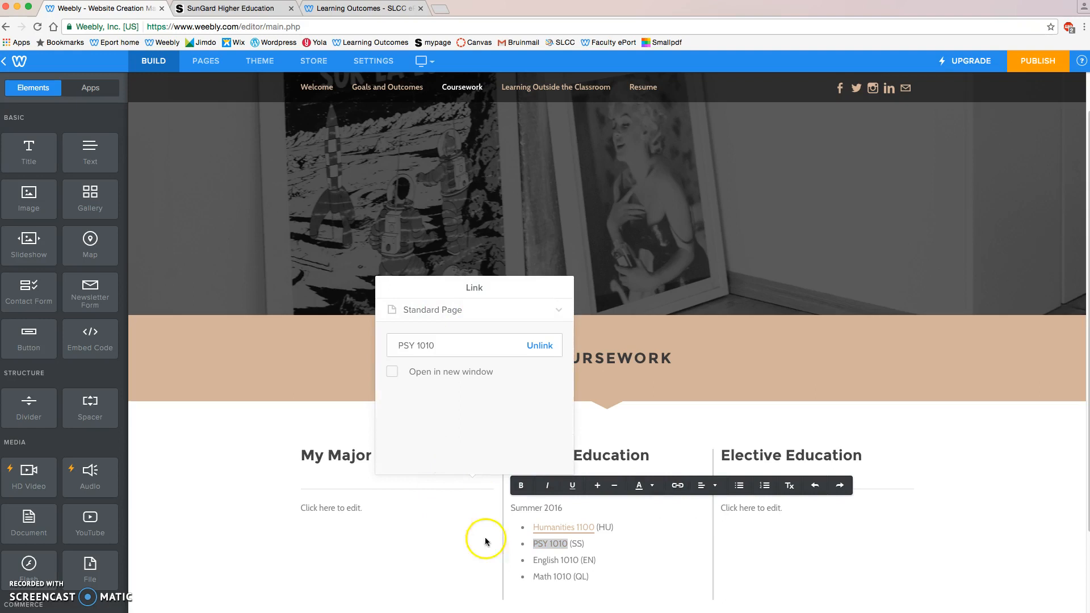
pyautogui.click(616, 558)
# Link the English 1010 text in the General Education list to the standard page English 1010
pyautogui.moveTo(538, 555); pyautogui.dragTo(583, 562)
pyautogui.click(678, 487)
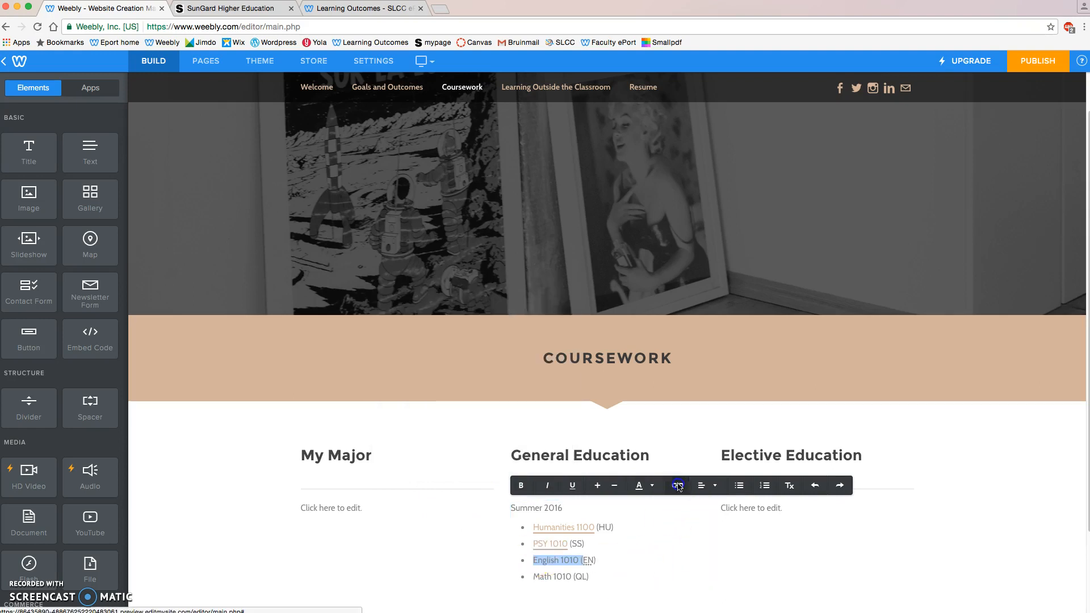
pyautogui.click(539, 560)
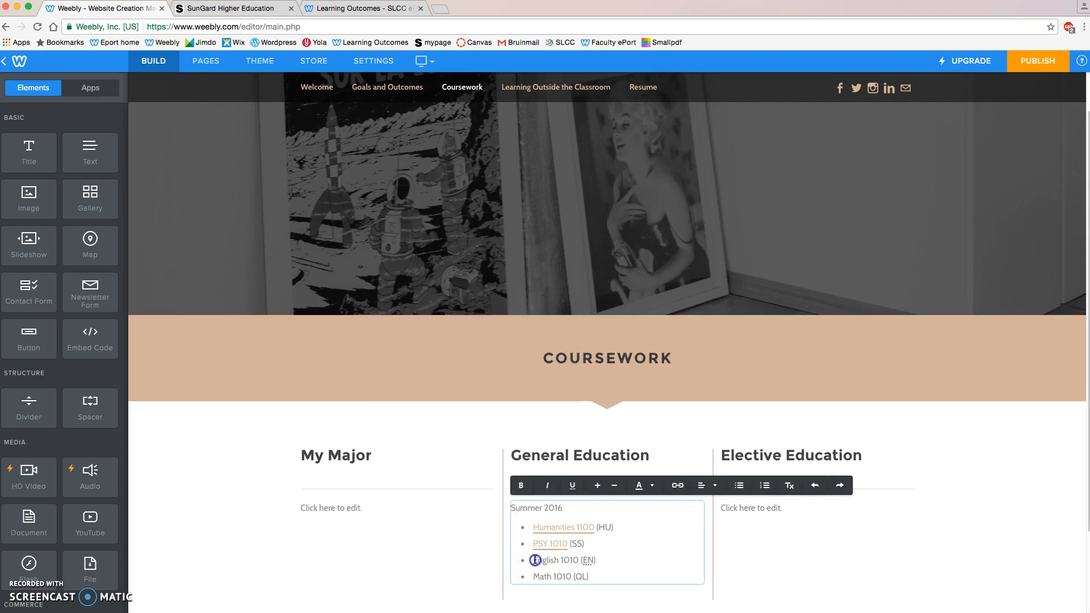
pyautogui.click(678, 486)
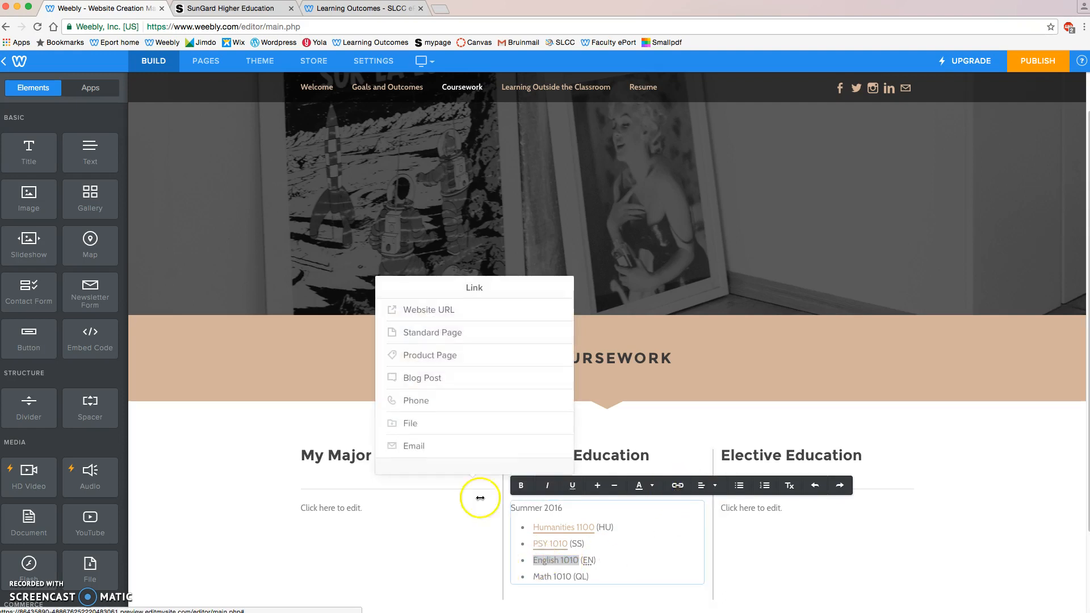
pyautogui.click(457, 336)
pyautogui.scroll(-3, 448, 427)
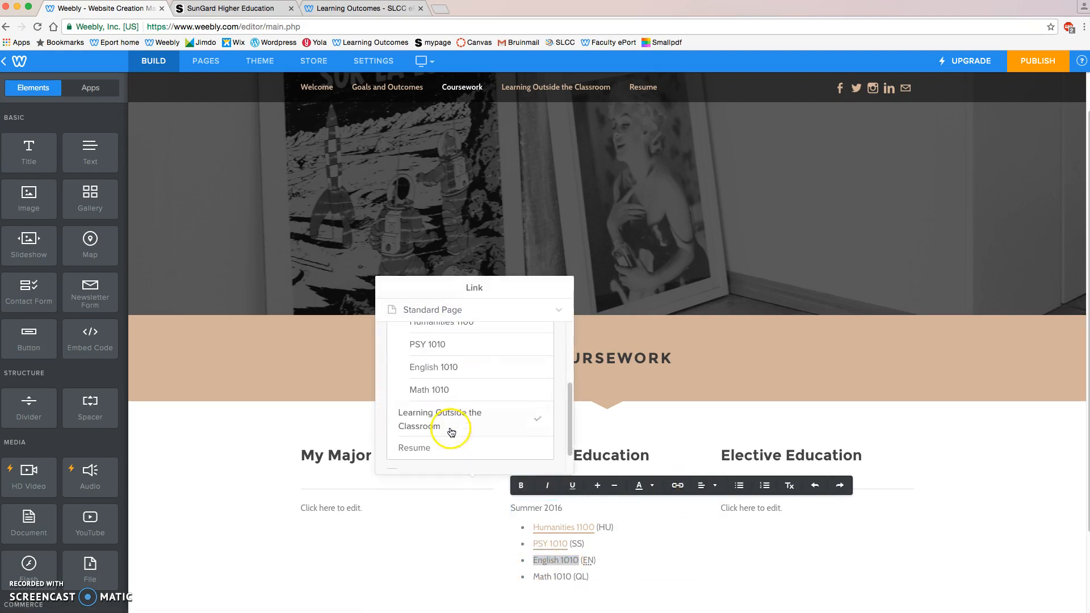
pyautogui.click(436, 366)
# Link the Math 1010 text in the General Education list to the standard page Math 1010 and finish editing the list
pyautogui.click(559, 577)
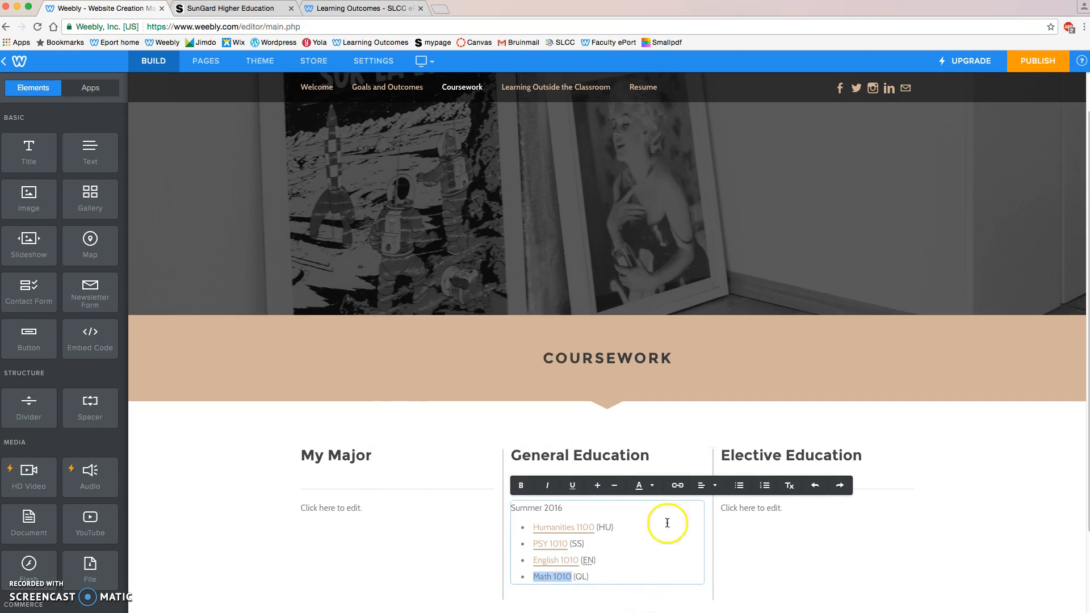
pyautogui.click(678, 485)
pyautogui.click(415, 335)
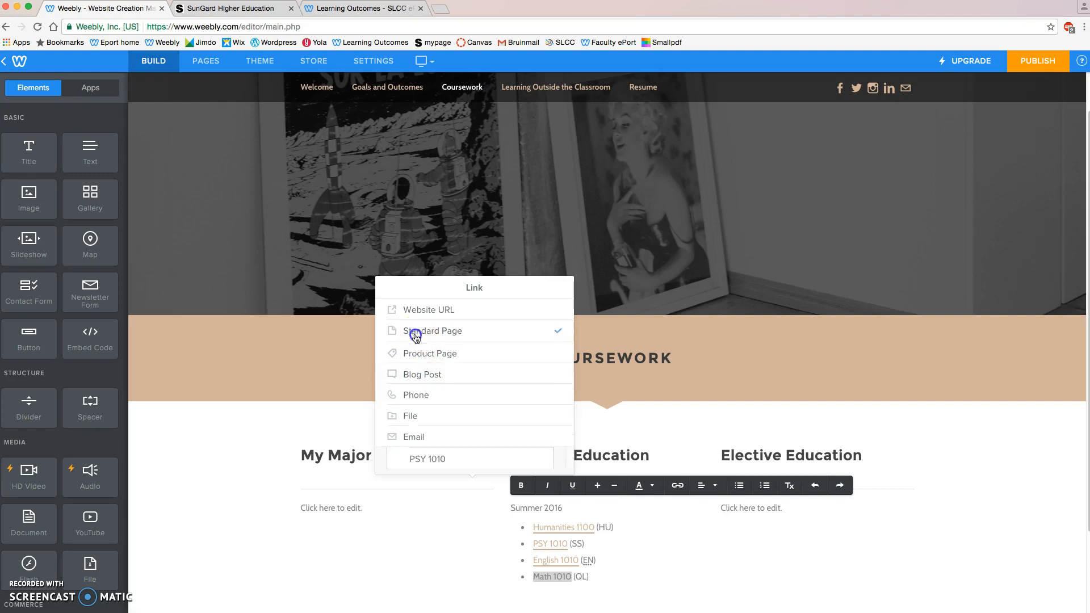
pyautogui.scroll(-3, 452, 426)
pyautogui.click(437, 428)
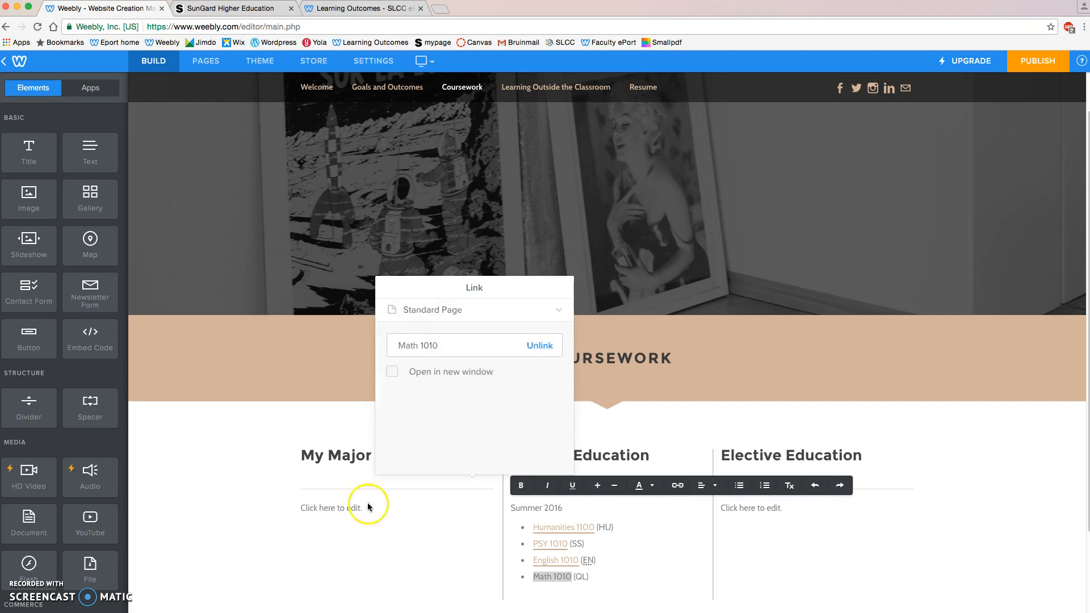
pyautogui.click(593, 575)
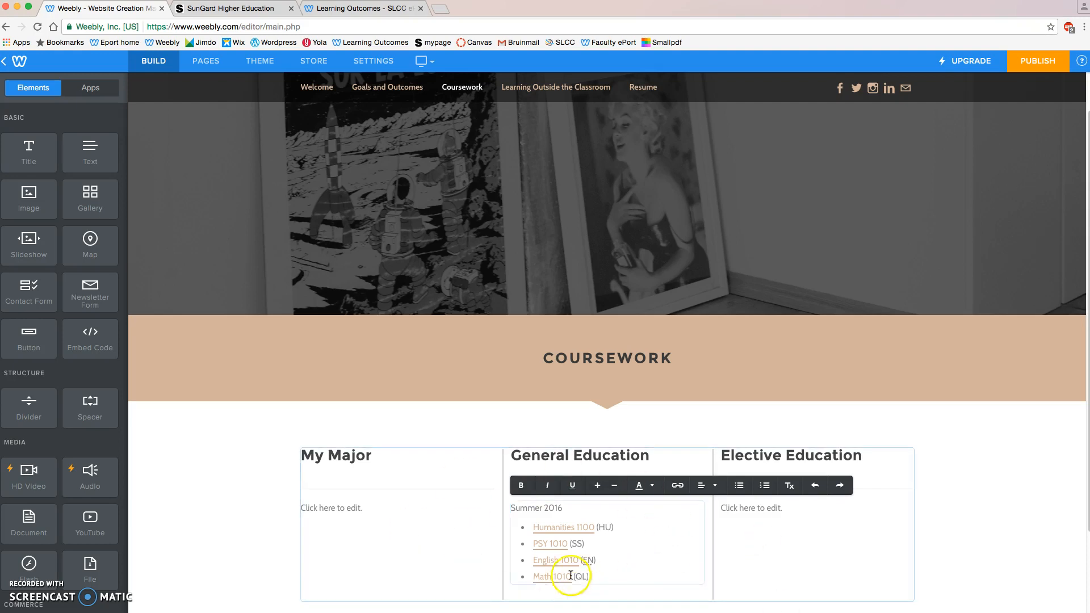
pyautogui.scroll(-2, 521, 557)
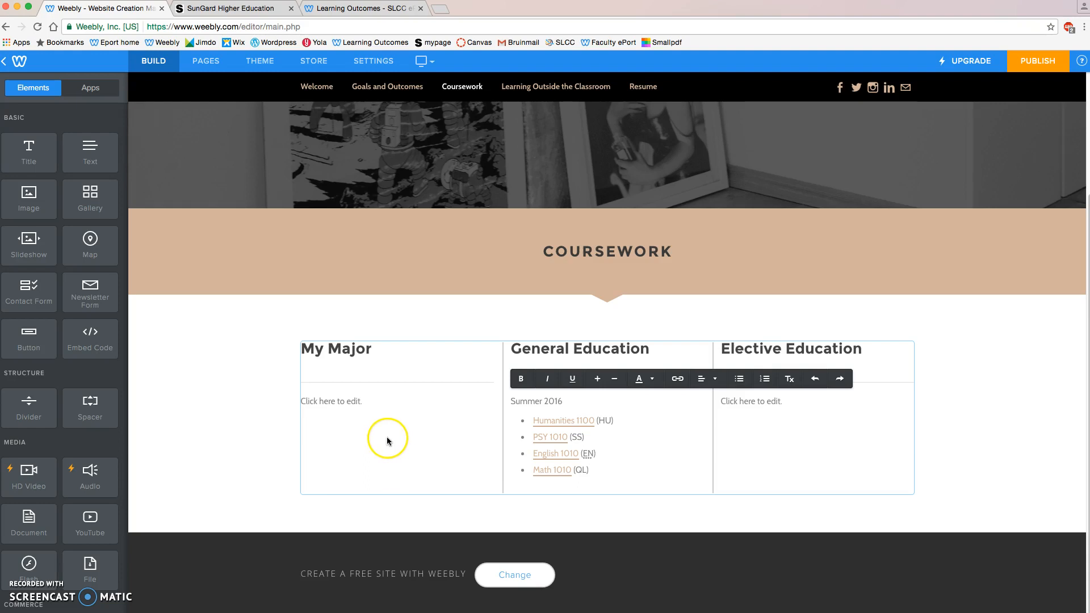
pyautogui.click(255, 417)
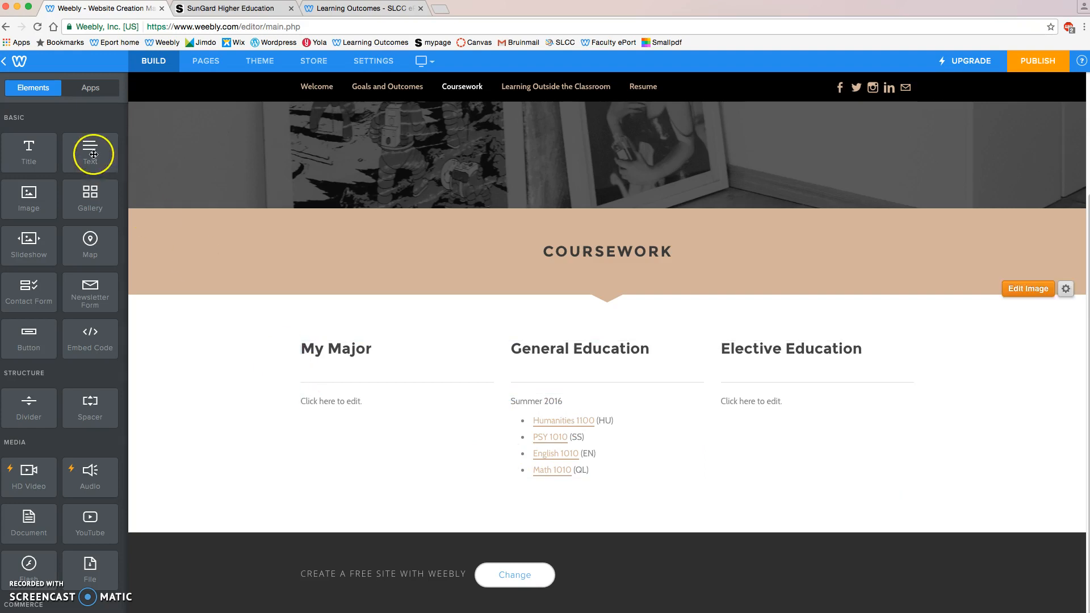
# Add a text element above the Summer 2016 list in the General Education column and enter Fall 2016 in it
pyautogui.moveTo(92, 151); pyautogui.dragTo(578, 396)
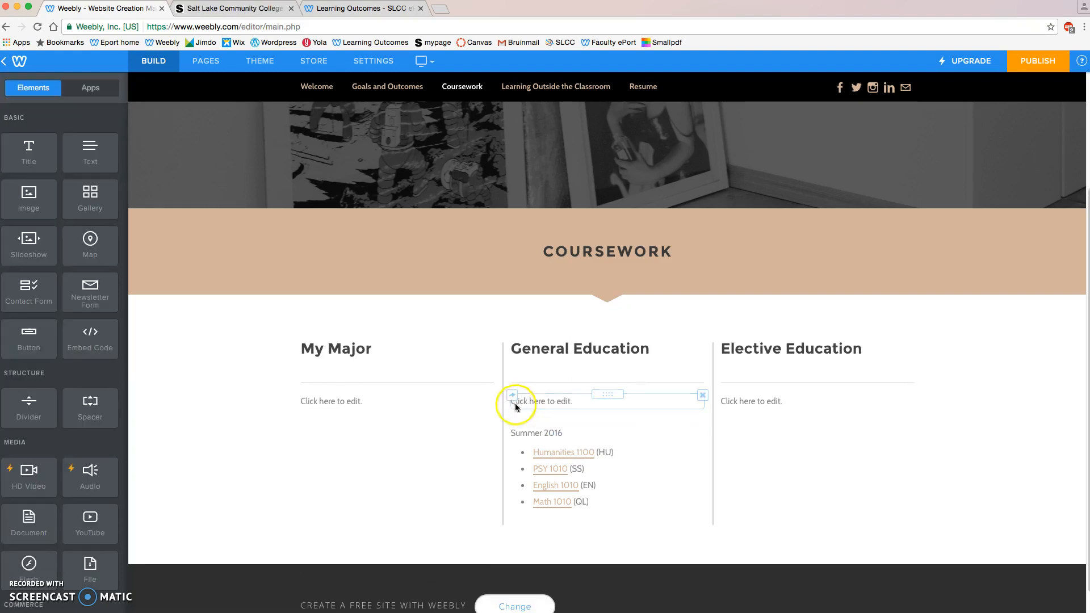
pyautogui.click(532, 402)
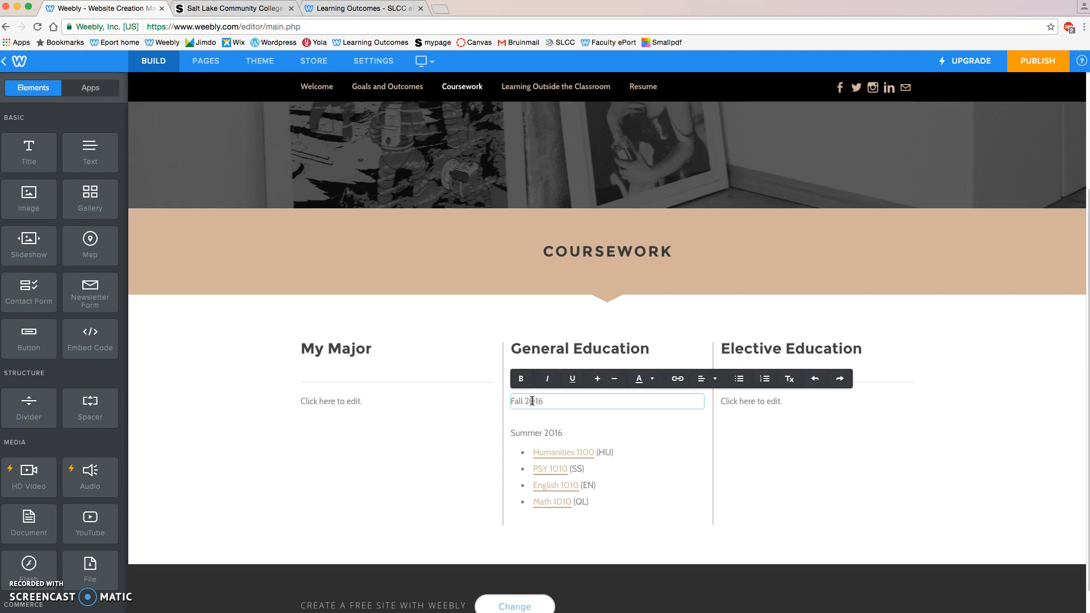
pyautogui.click(263, 413)
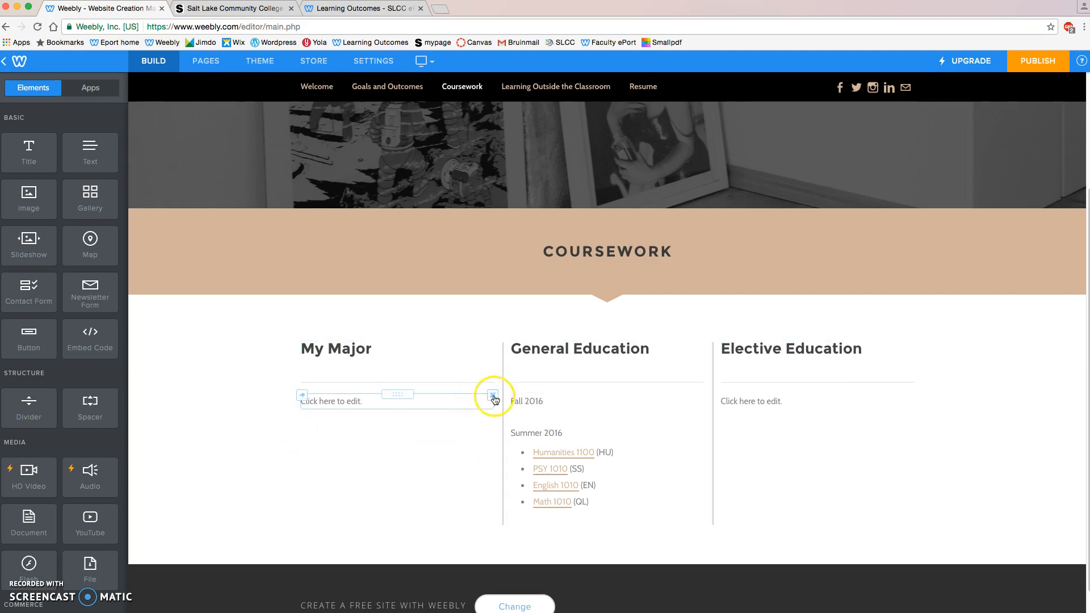
# Delete the Fall 2016 text element from the General Education column
pyautogui.click(702, 398)
pyautogui.click(676, 362)
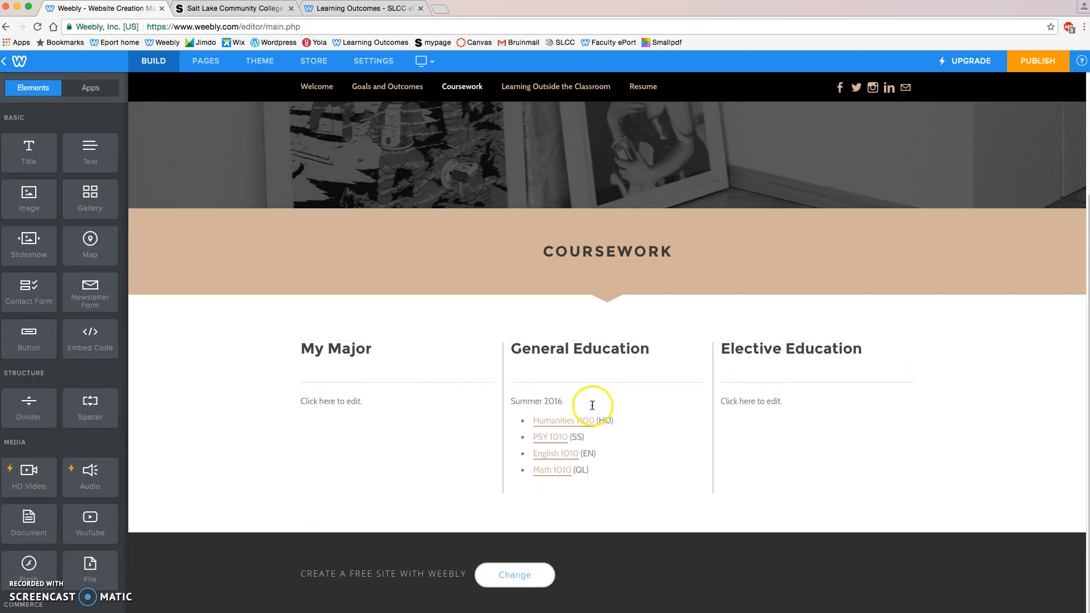